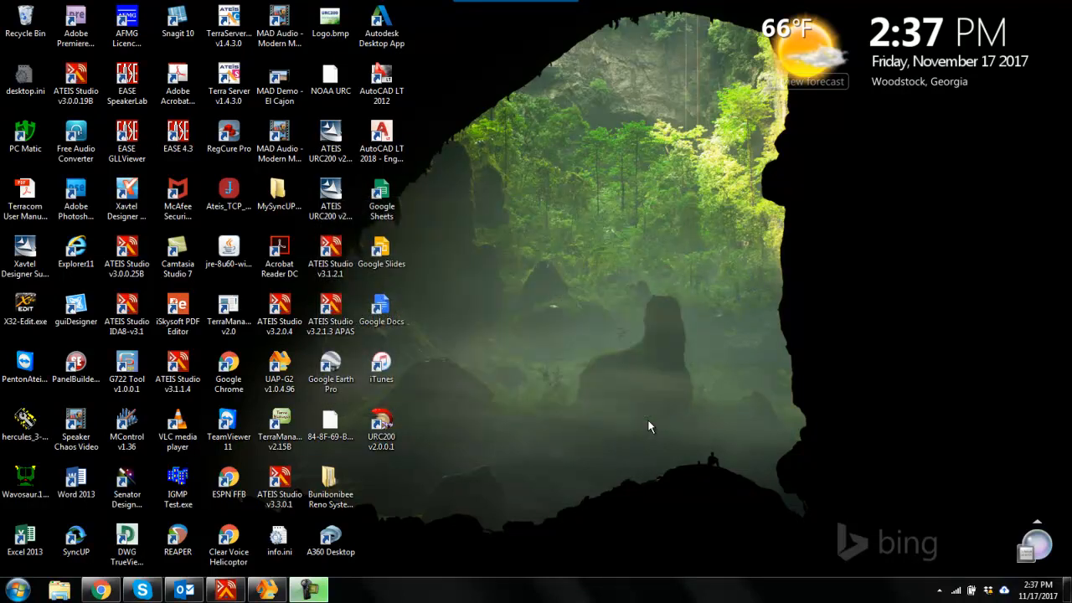
# Step: Launch URC200 v2.0.0.1 and choose the Realtek PCIe FE Family Controller as the network interface card
pyautogui.doubleClick(382, 427)
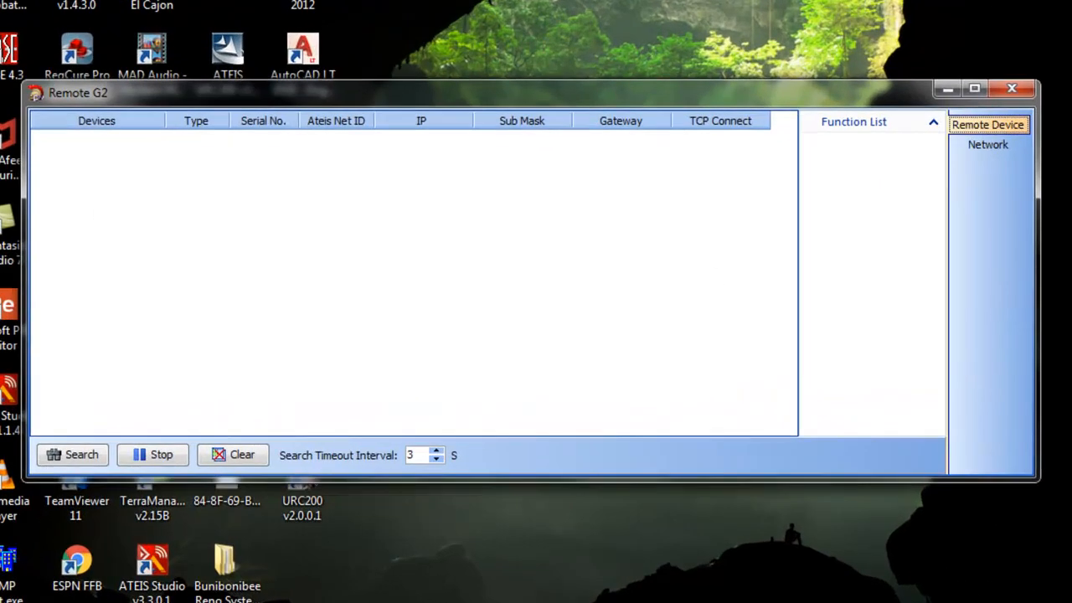
pyautogui.click(859, 190)
pyautogui.click(539, 193)
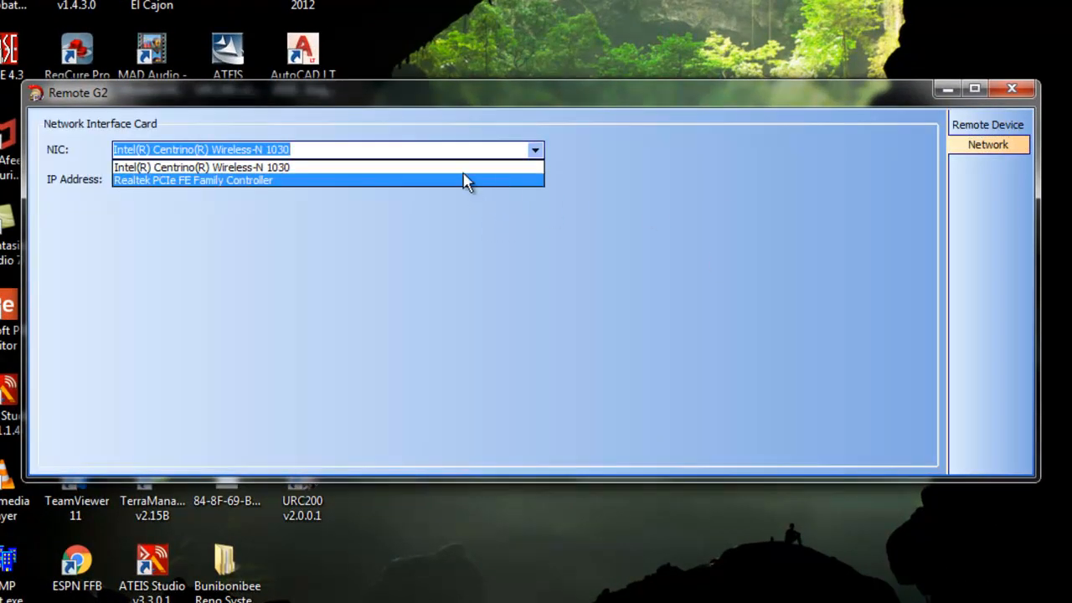
pyautogui.click(486, 174)
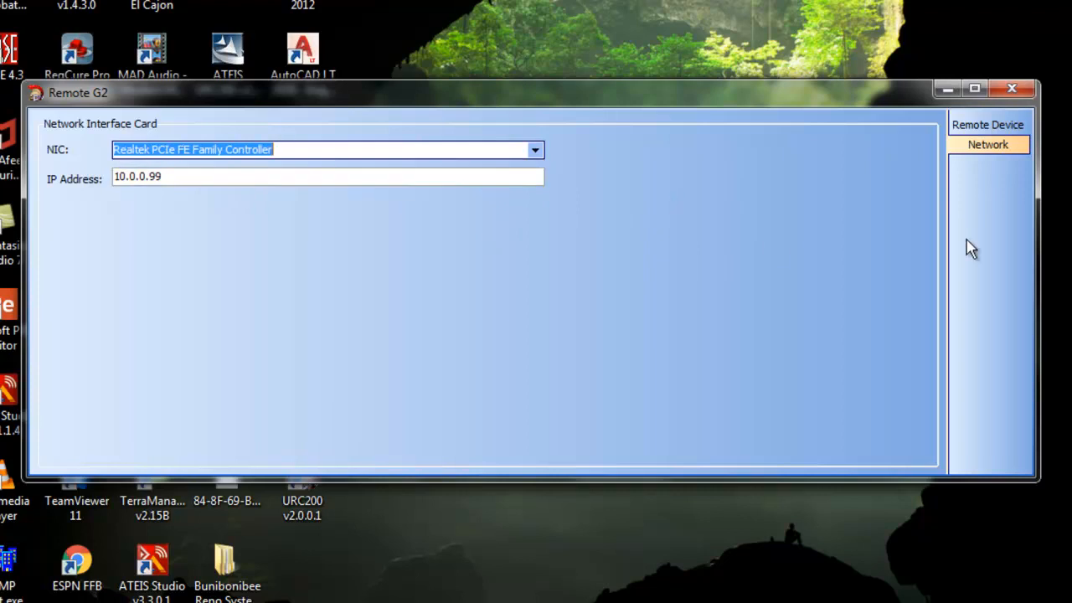
# Step: Search the network for remote devices and connect to the URC200
pyautogui.click(988, 125)
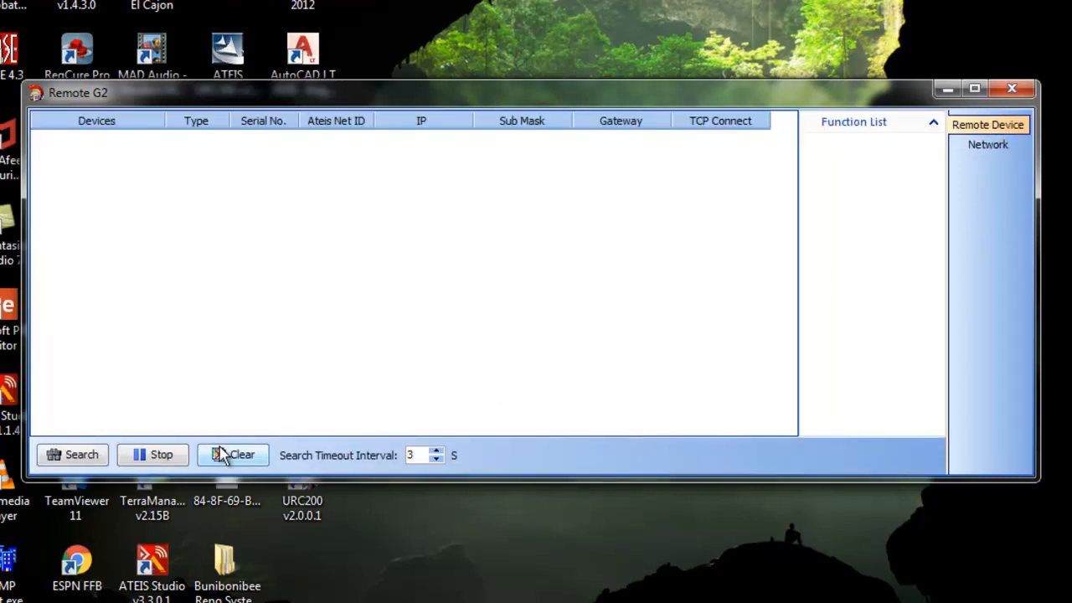
pyautogui.click(83, 453)
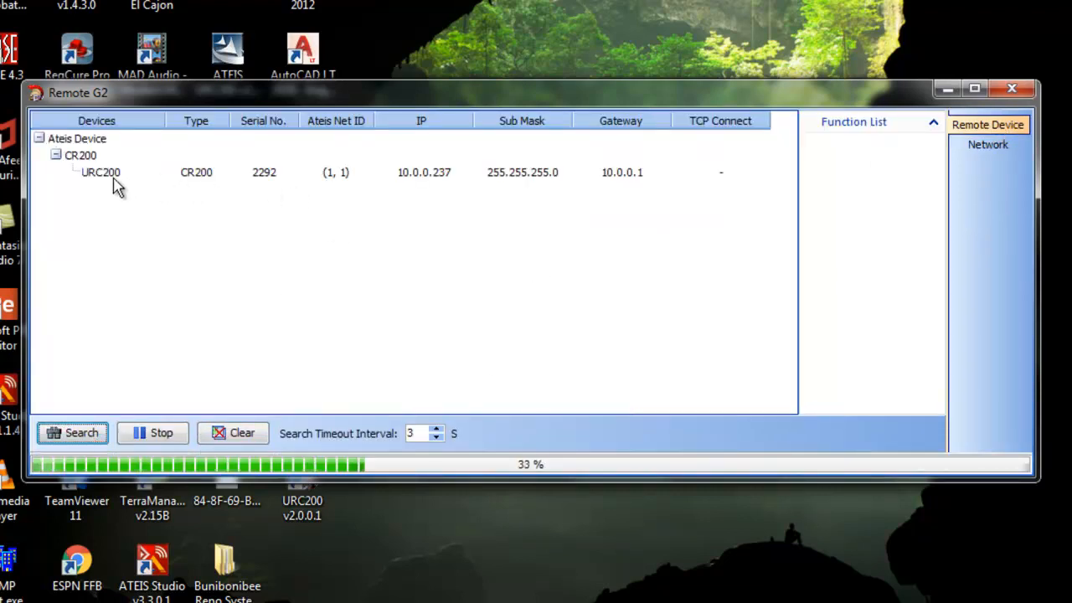
pyautogui.click(114, 174)
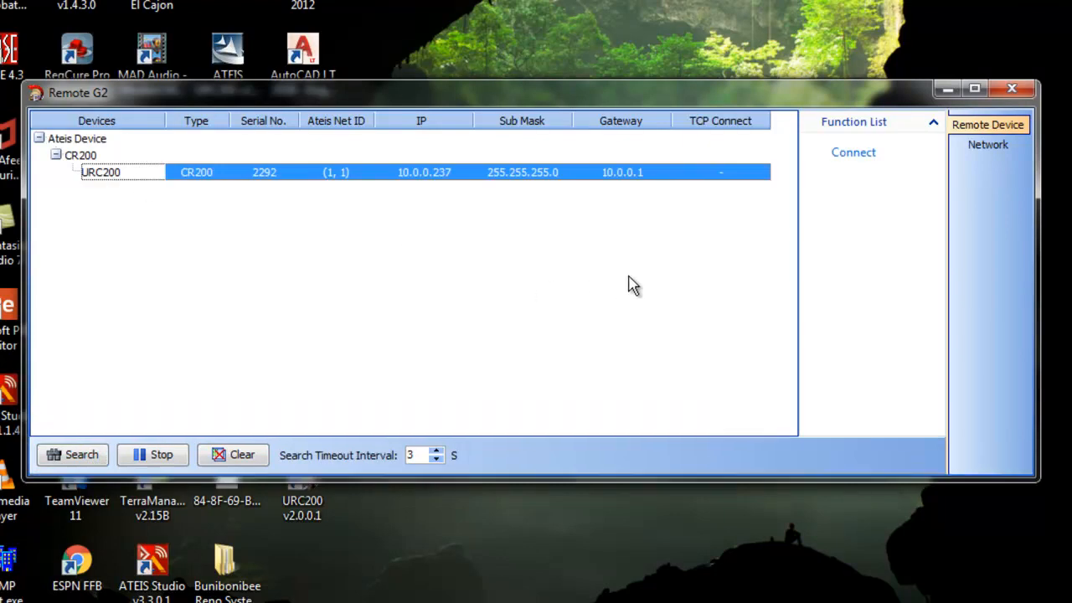
pyautogui.click(861, 161)
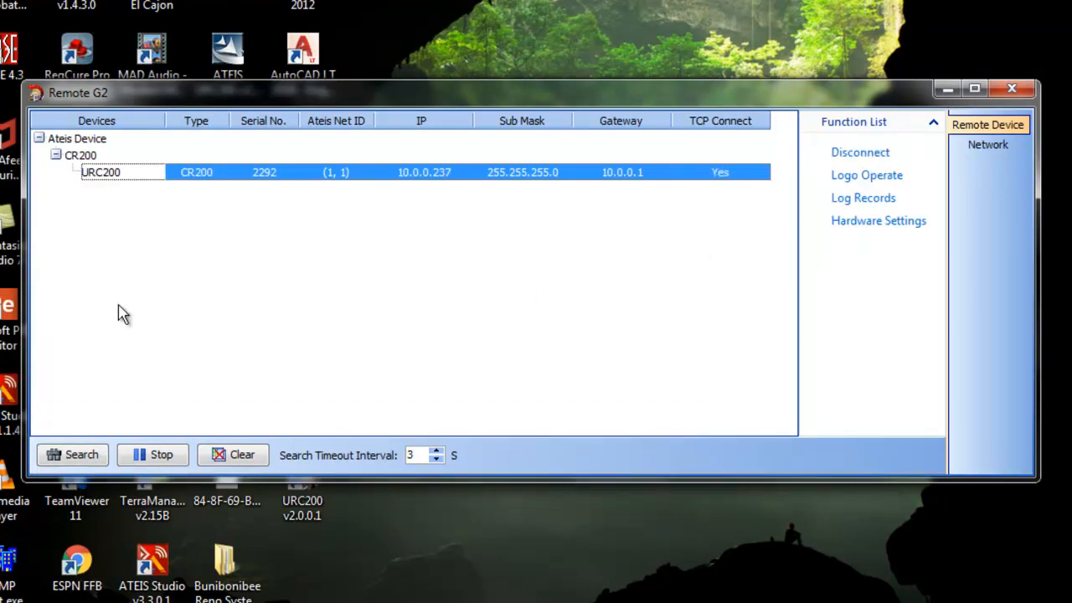
# Step: Open the IP strings settings for the CR200 device group and load the IP strings from the URC200
pyautogui.click(84, 157)
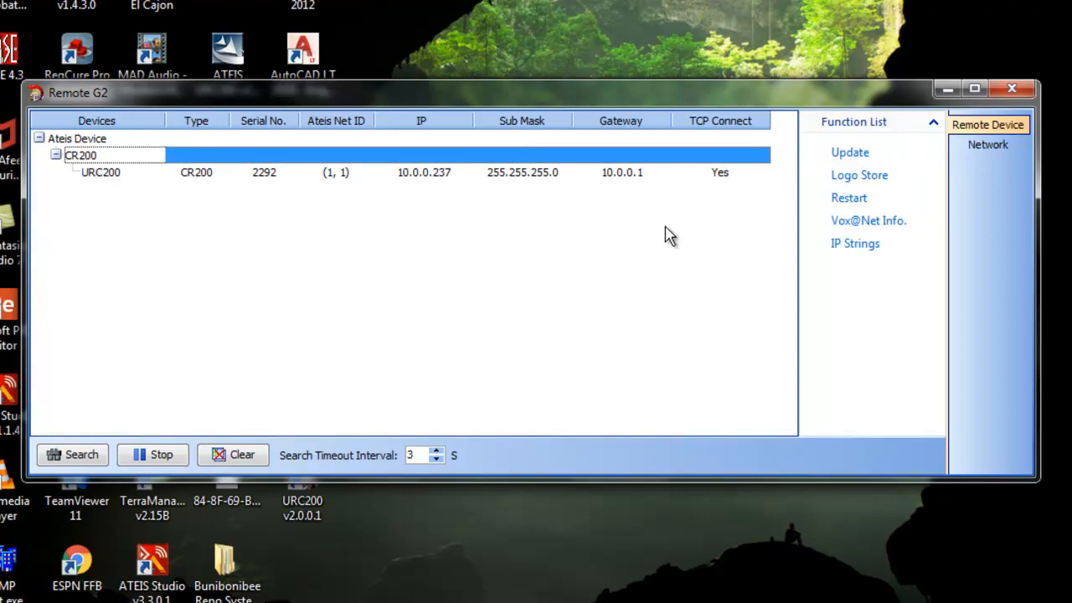
pyautogui.click(865, 252)
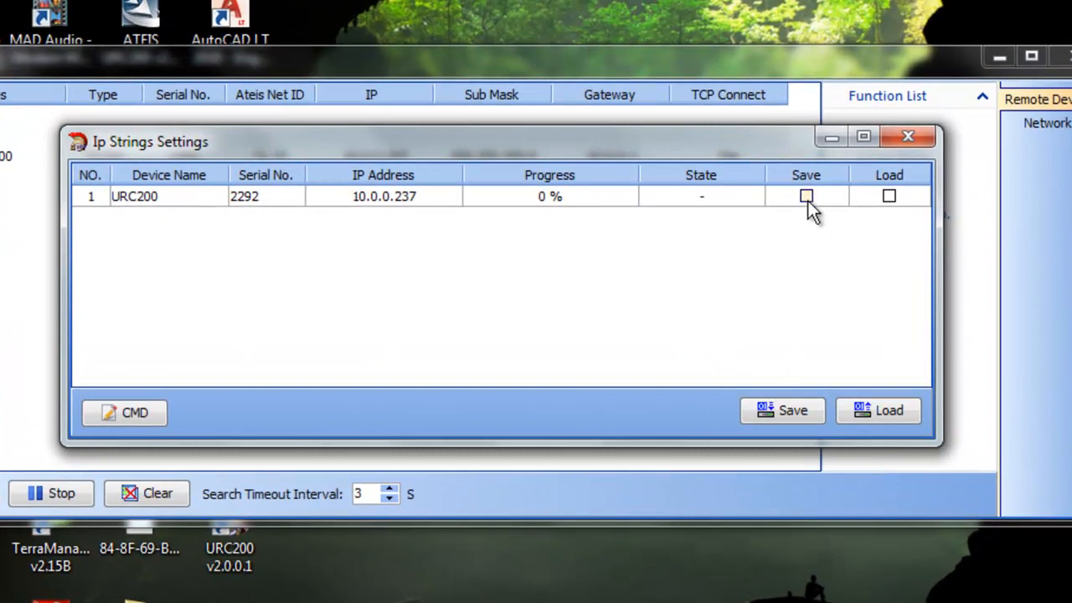
pyautogui.click(889, 195)
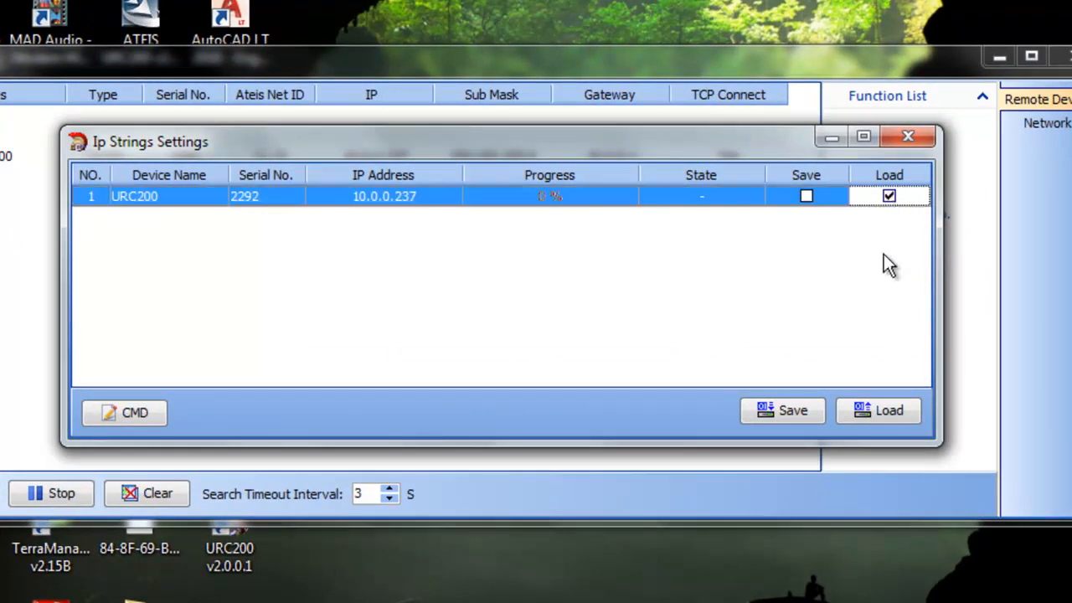
pyautogui.click(879, 409)
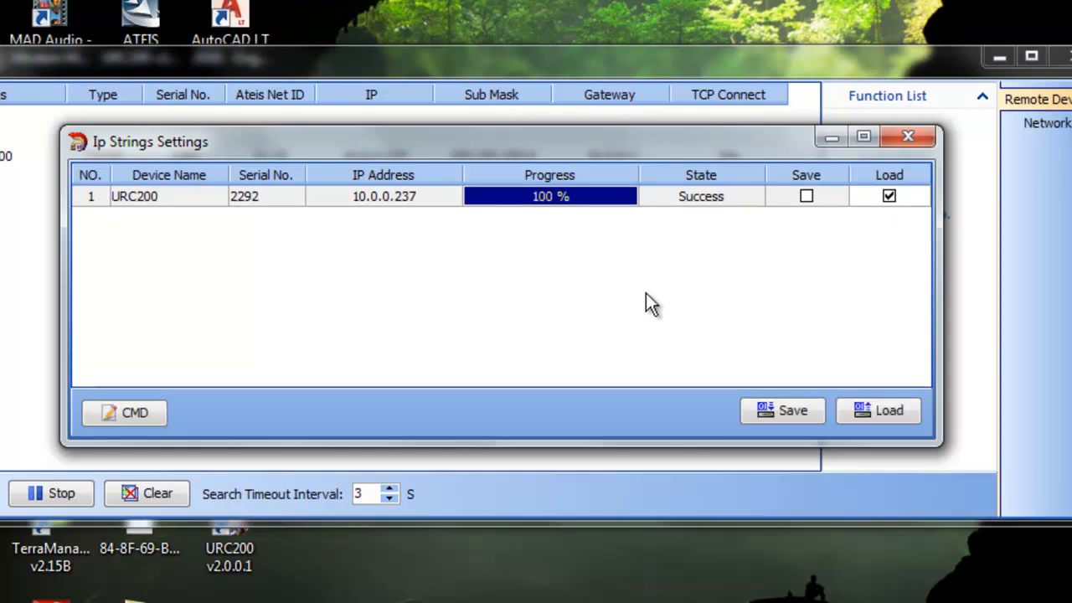
# Step: Open the command settings of the IDA8 MSG root entry and add two groups
pyautogui.click(151, 415)
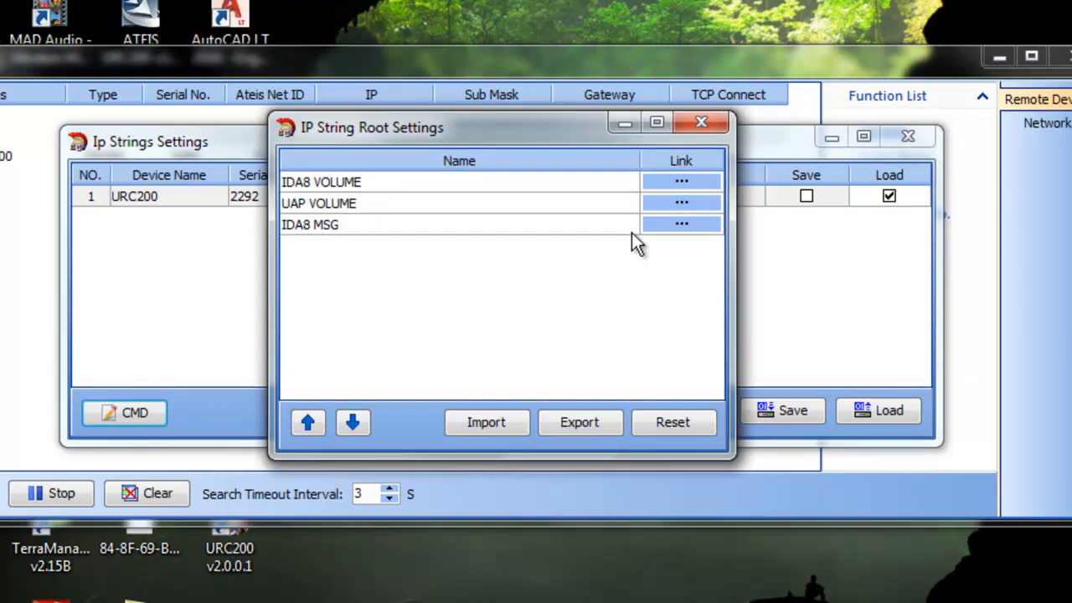
pyautogui.click(669, 227)
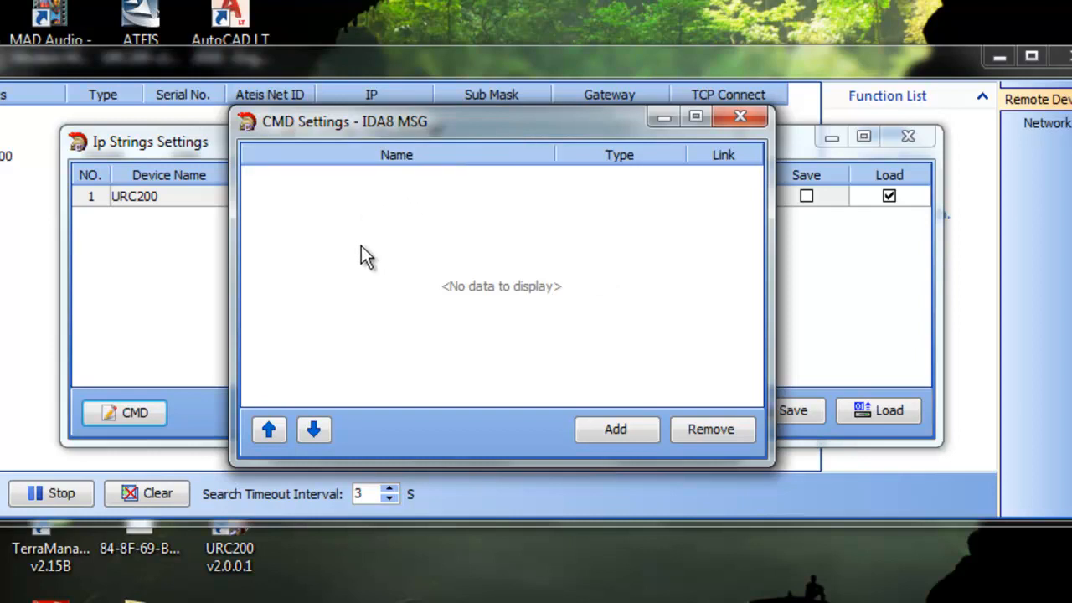
pyautogui.click(611, 431)
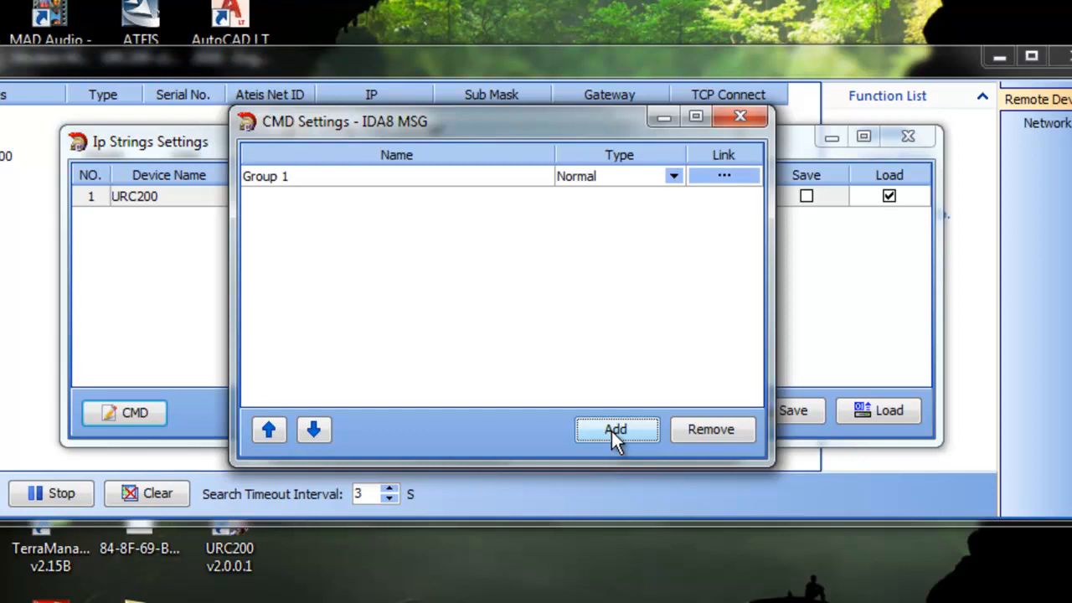
pyautogui.click(614, 433)
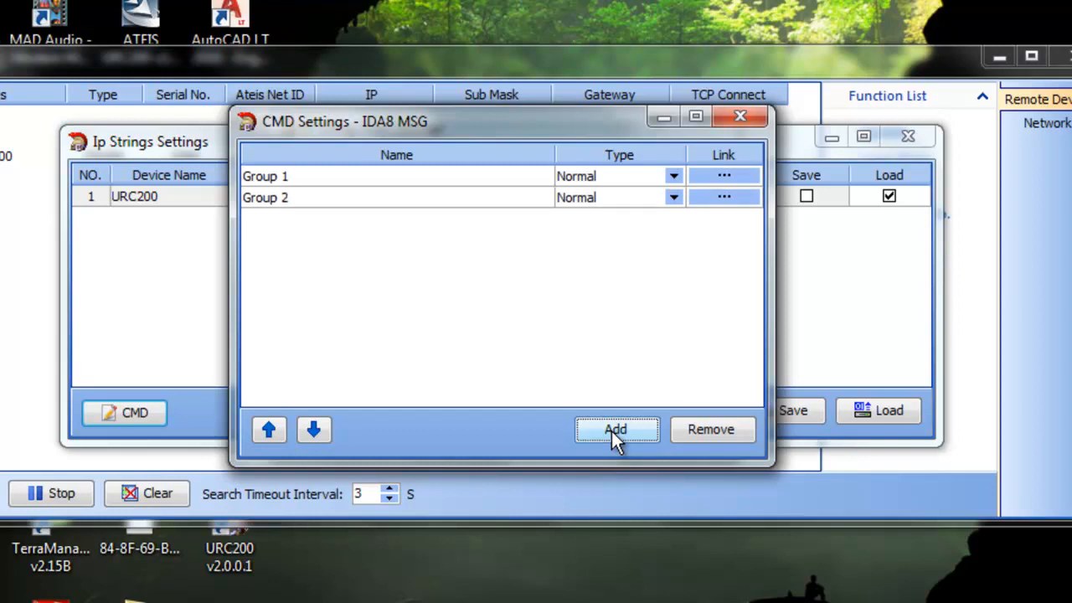
# Step: Rename the first group EVAC MSG PLAY and the second group S.I.P. MSG PLAY
pyautogui.click(323, 176)
pyautogui.click(323, 176)
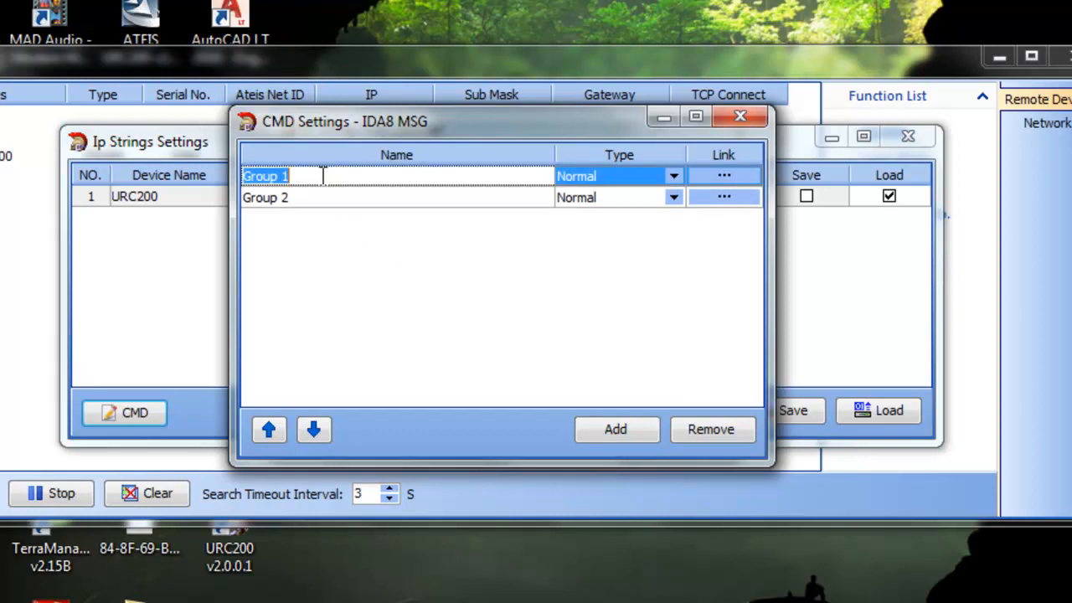
pyautogui.write('EVAC MSG PLAY')
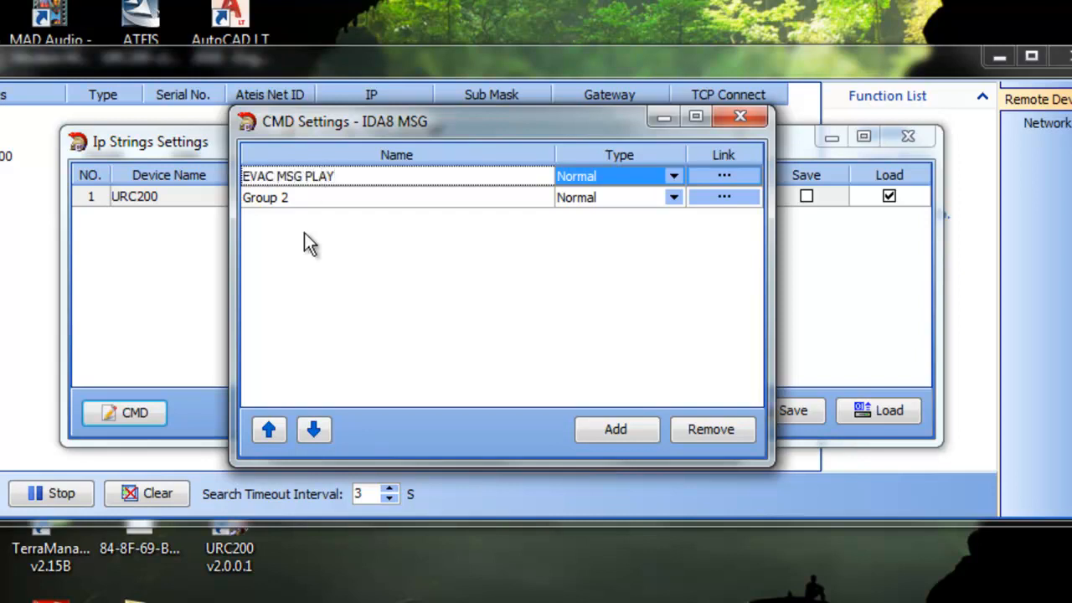
pyautogui.click(302, 201)
pyautogui.click(302, 201)
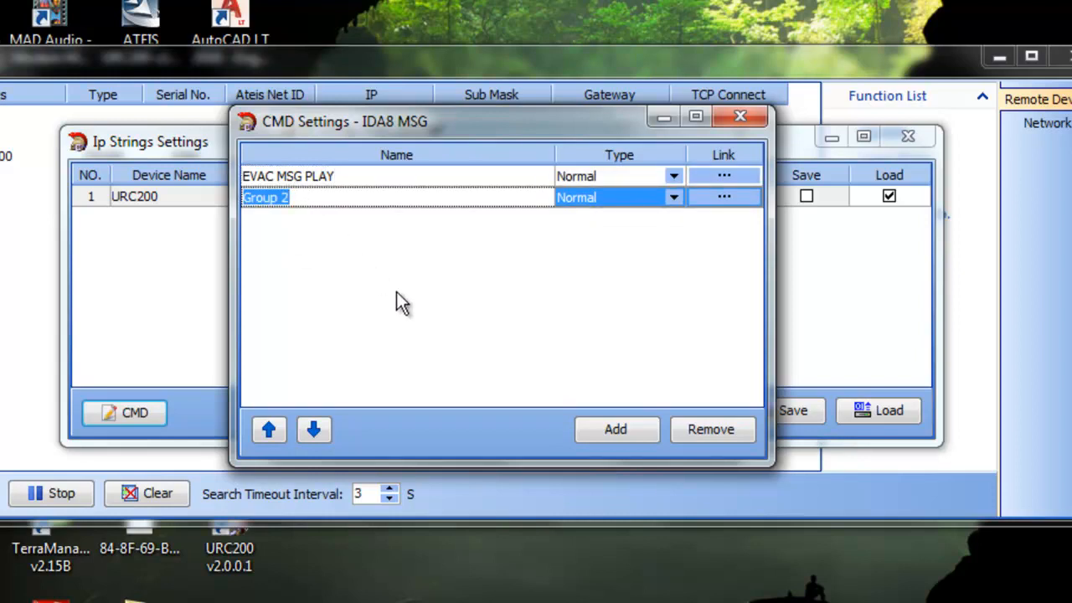
pyautogui.write('S.I.P. MSG PLAY')
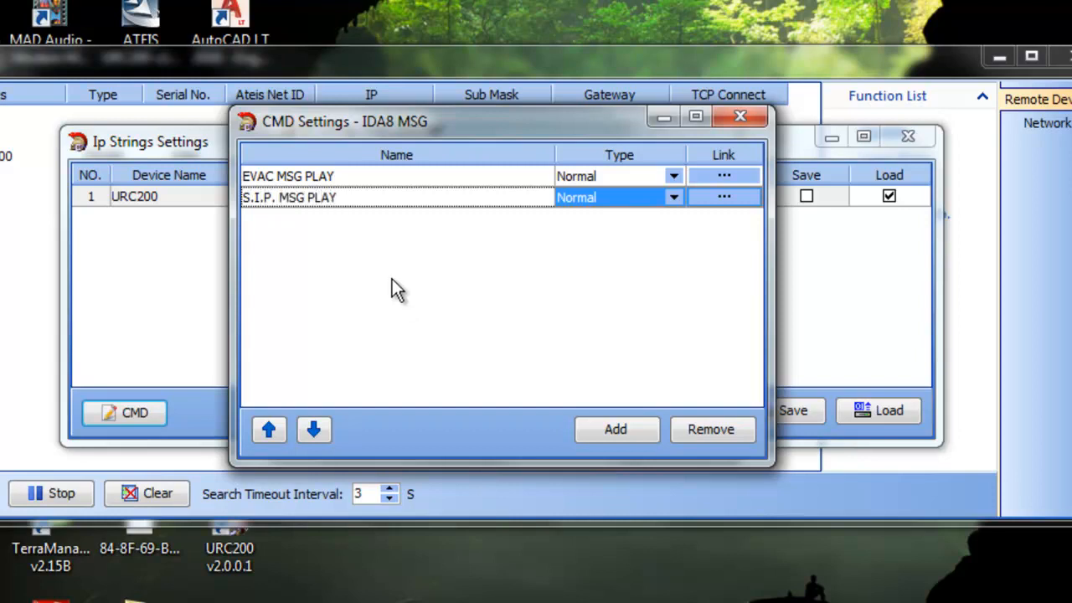
# Step: Set the type of both the EVAC MSG PLAY and S.I.P. MSG PLAY groups to Macro
pyautogui.click(674, 178)
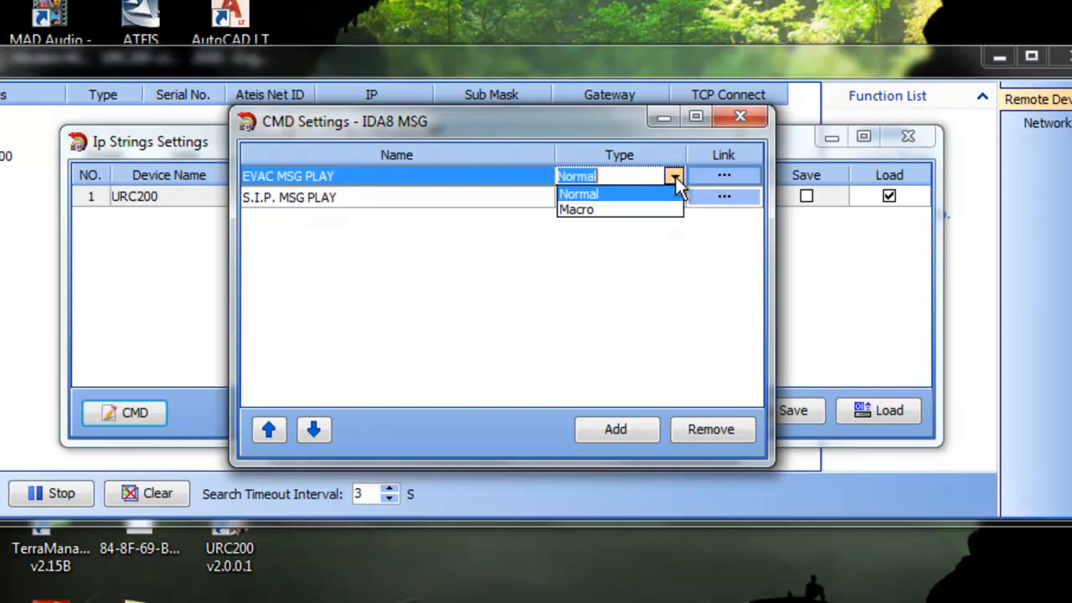
pyautogui.click(650, 211)
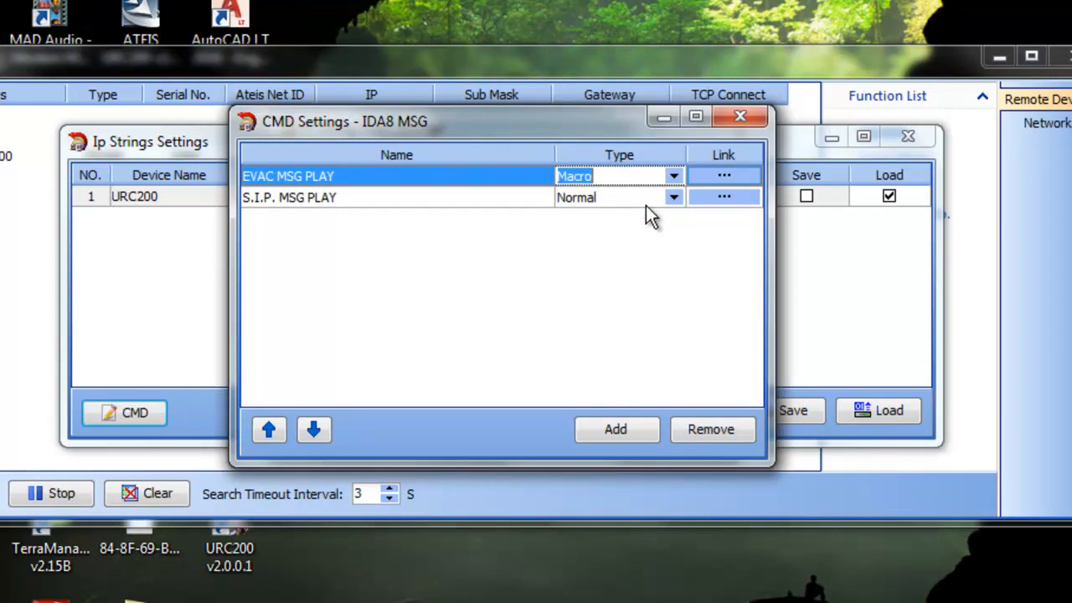
pyautogui.click(676, 197)
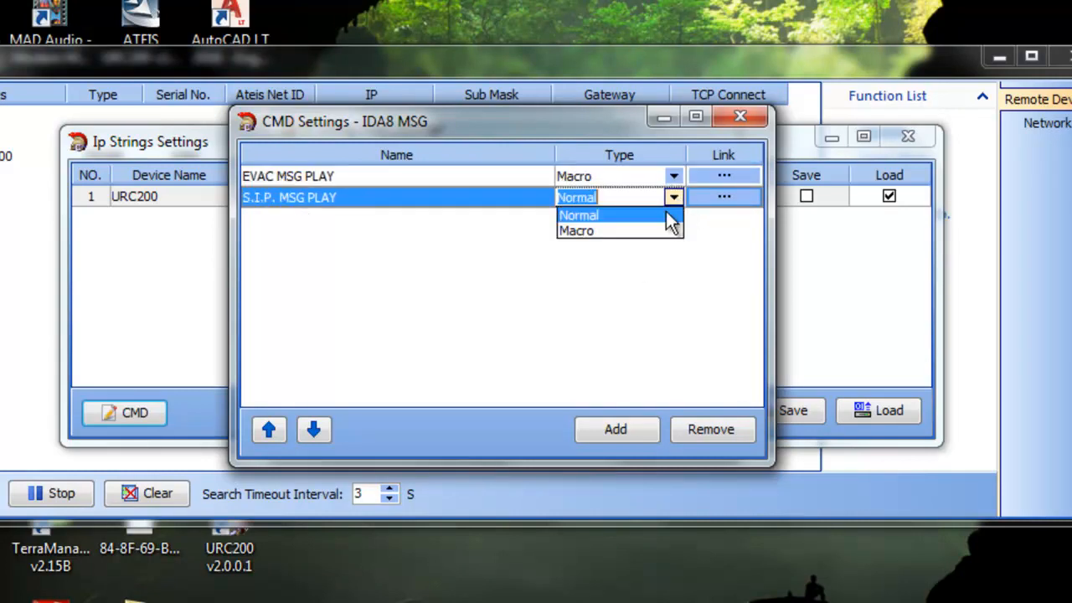
pyautogui.click(627, 231)
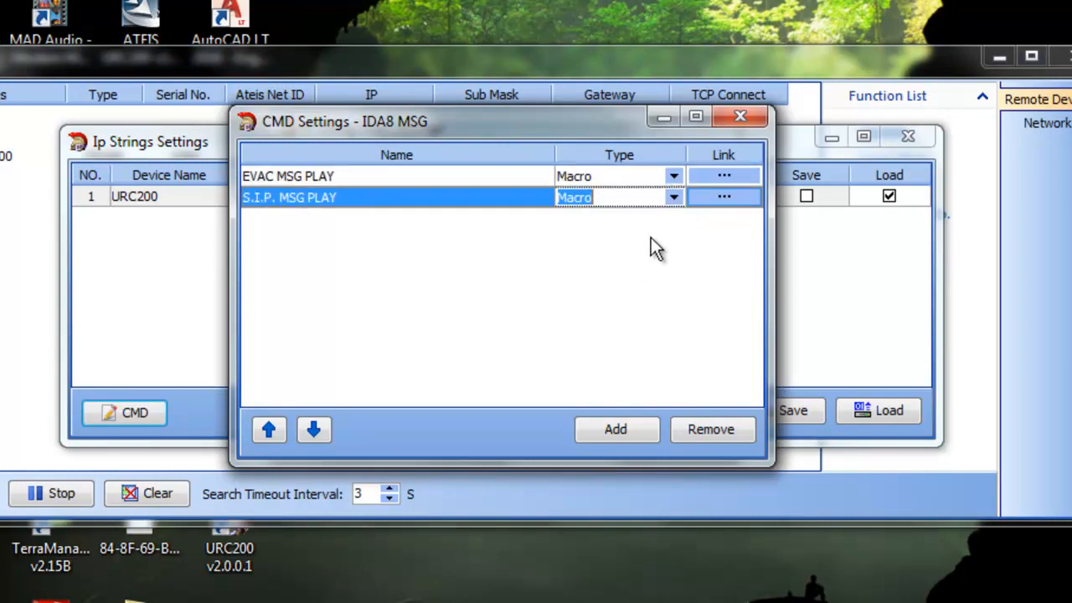
# Step: Open the linked command list of the EVAC MSG PLAY macro and add two items
pyautogui.click(724, 175)
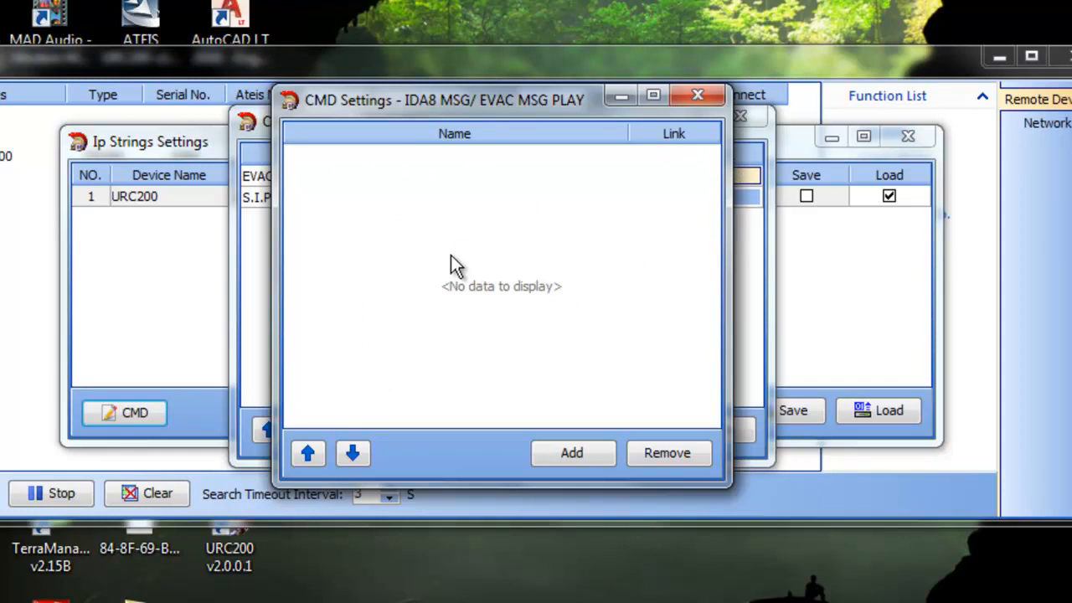
pyautogui.click(590, 453)
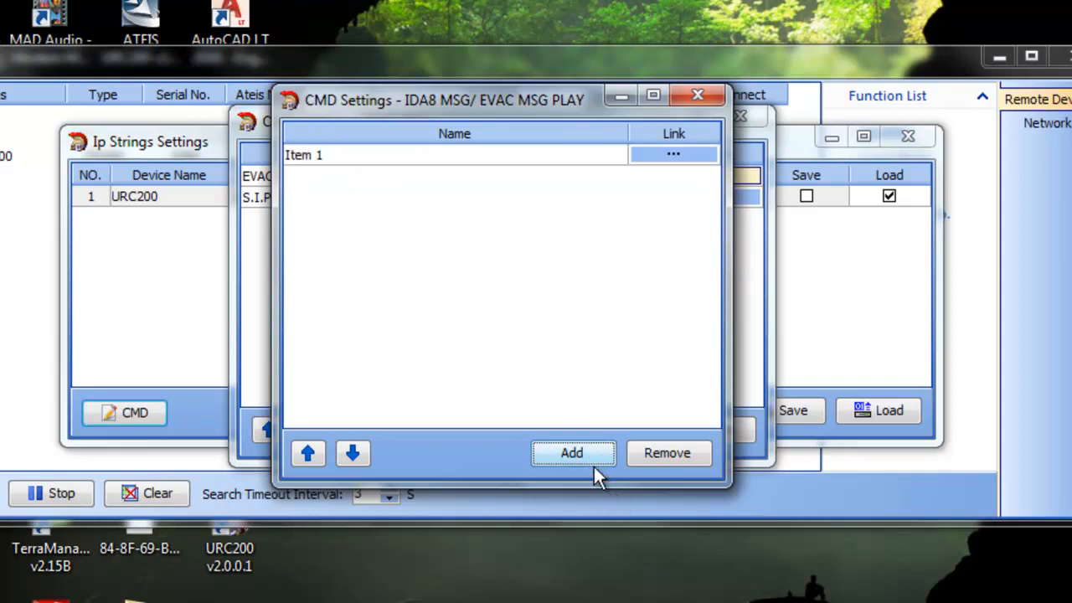
pyautogui.click(588, 449)
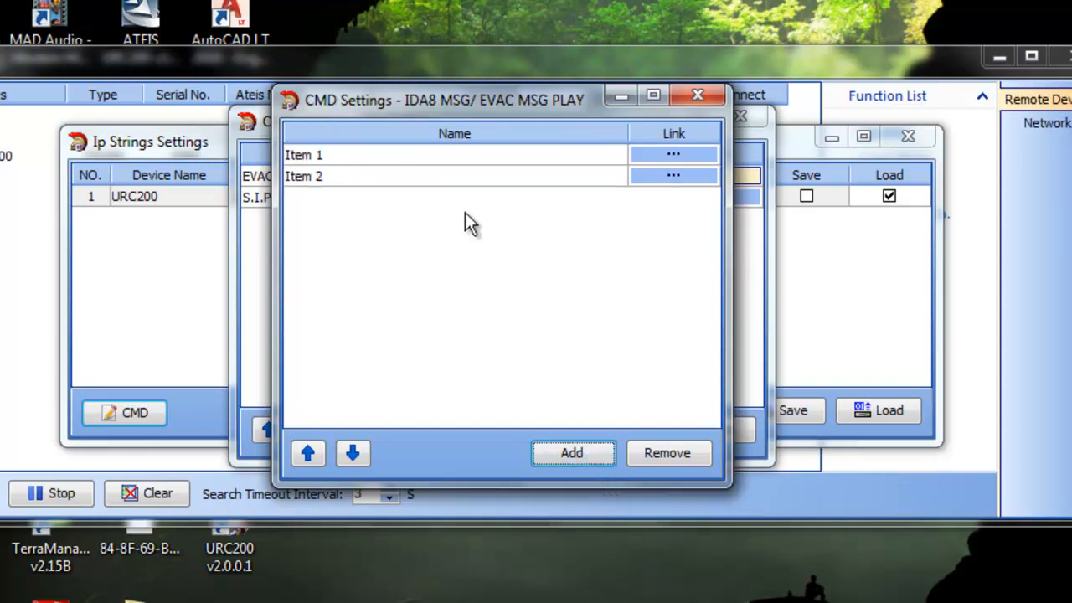
# Step: Name the two macro items MSG PLAY and MSG STOP
pyautogui.doubleClick(363, 156)
pyautogui.write('MSG PLAY')
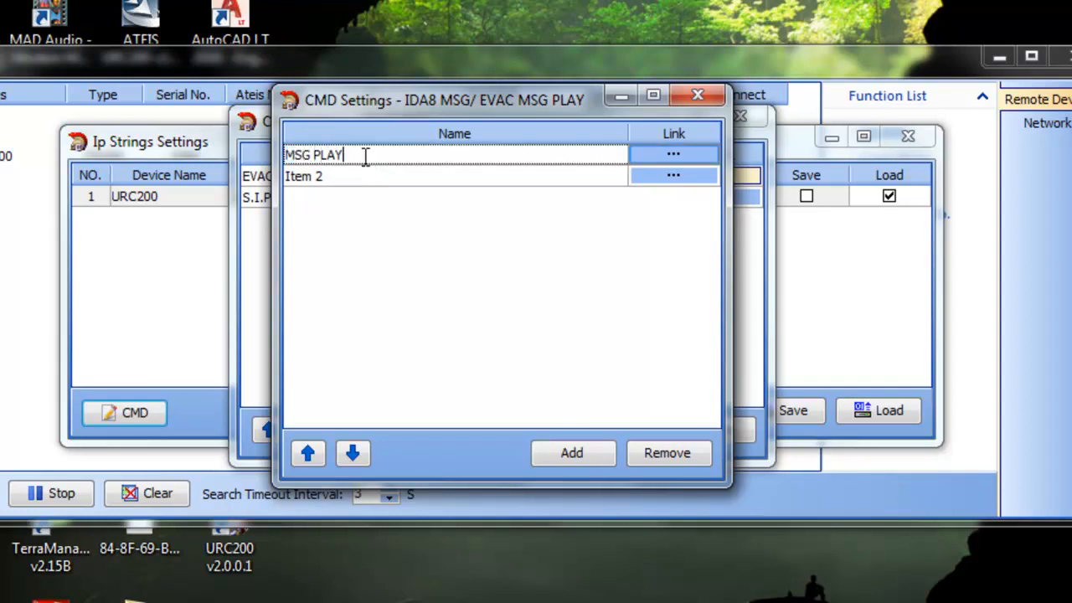
pyautogui.doubleClick(366, 176)
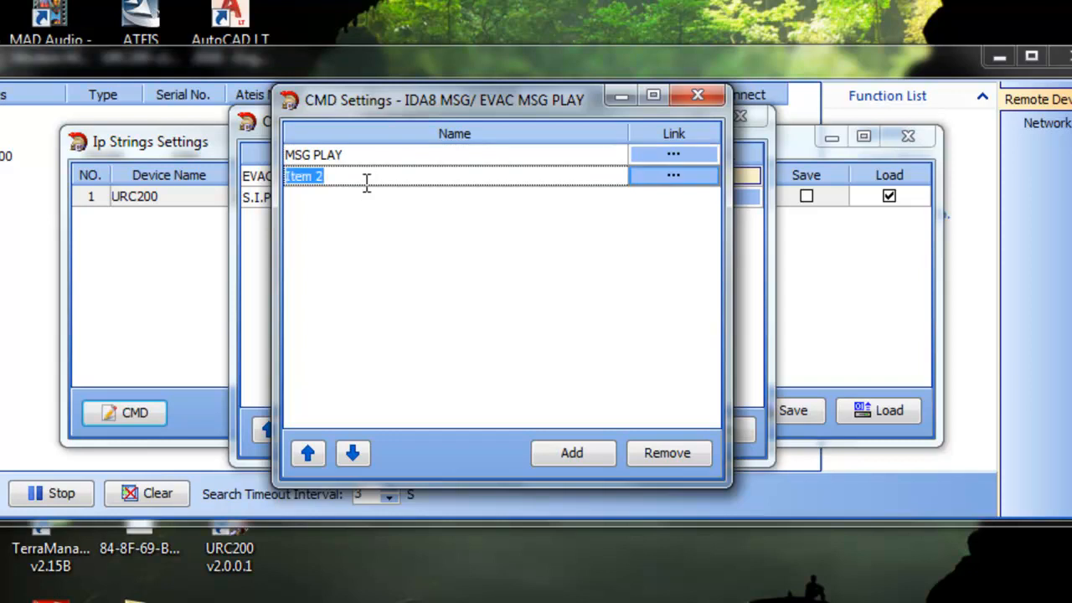
pyautogui.write('MSG ')
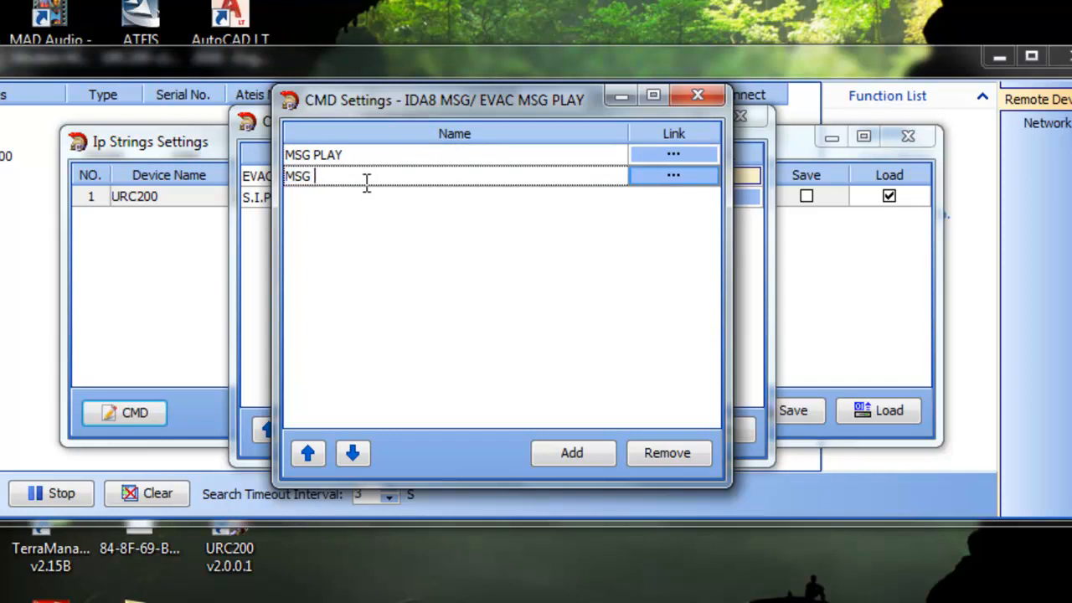
pyautogui.write('STOP')
# Step: Rename the first macro item MSG LOGIC ON and the second MSG LOGIC OFF
pyautogui.doubleClick(350, 156)
pyautogui.press('BackSpace')
pyautogui.write('MSG LOGIC ON')
pyautogui.click(354, 176)
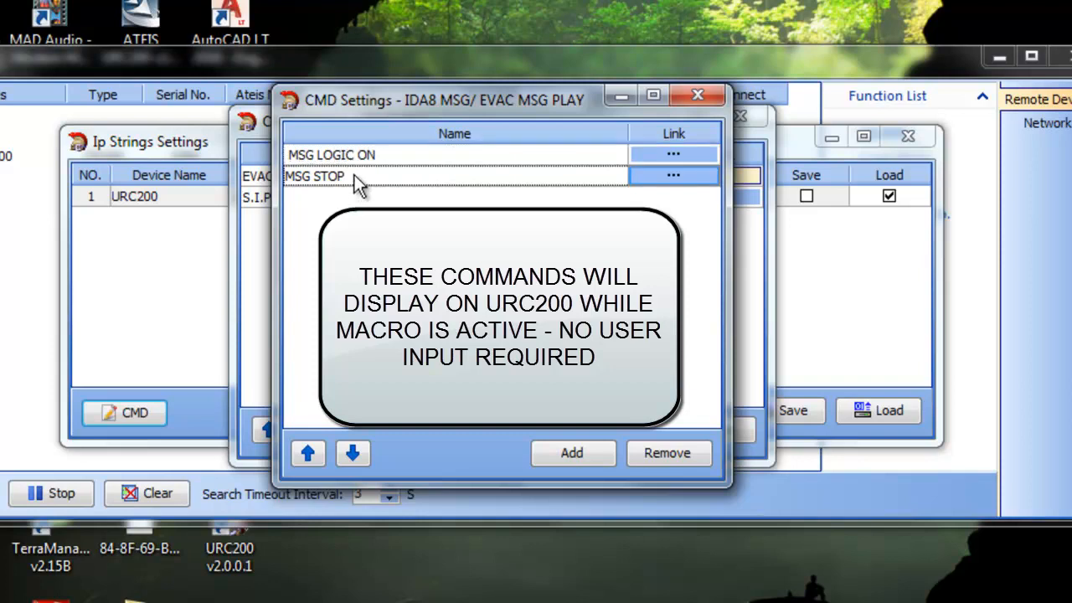
pyautogui.doubleClick(354, 177)
pyautogui.write('LOCIG')
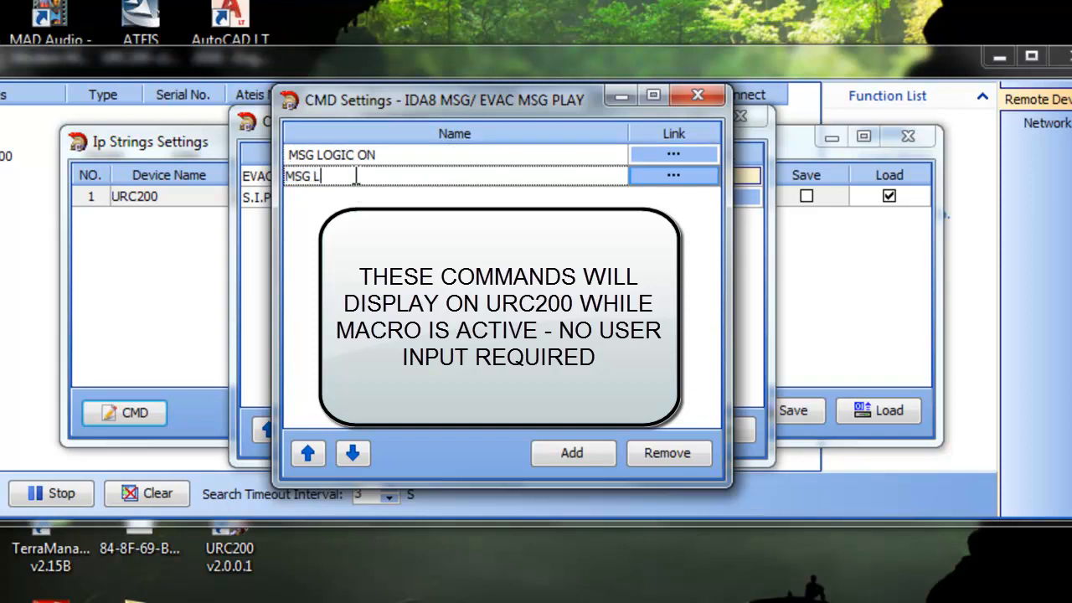
pyautogui.press('BackSpace')
pyautogui.press('BackSpace')
pyautogui.press('BackSpace')
pyautogui.write('GIC OFF')
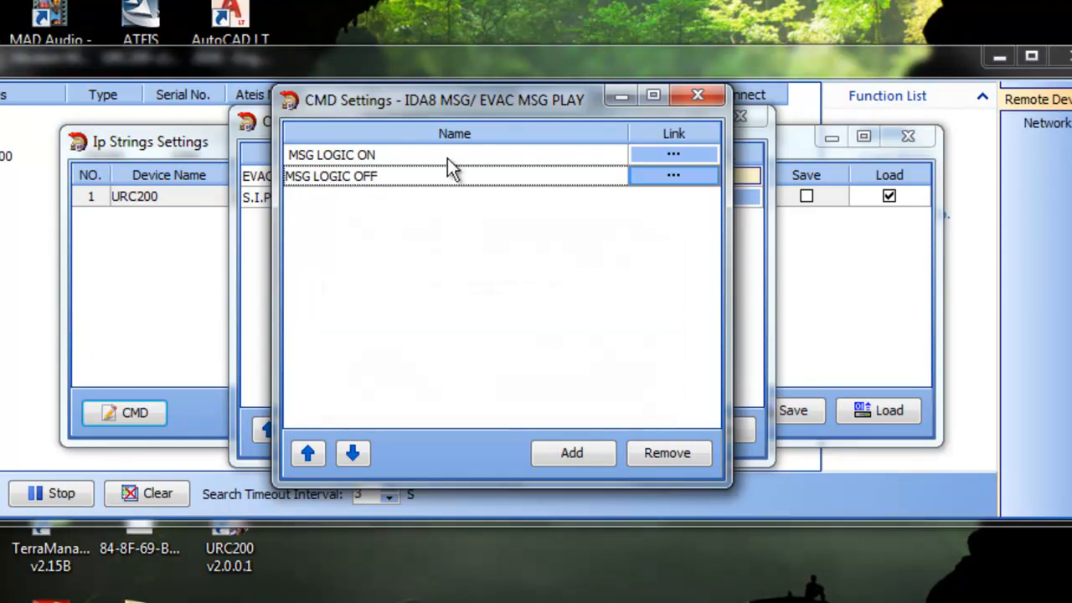
# Step: Open the linked settings of MSG LOGIC ON and set its IP to 10.0.0.100 and port to 19761
pyautogui.click(675, 156)
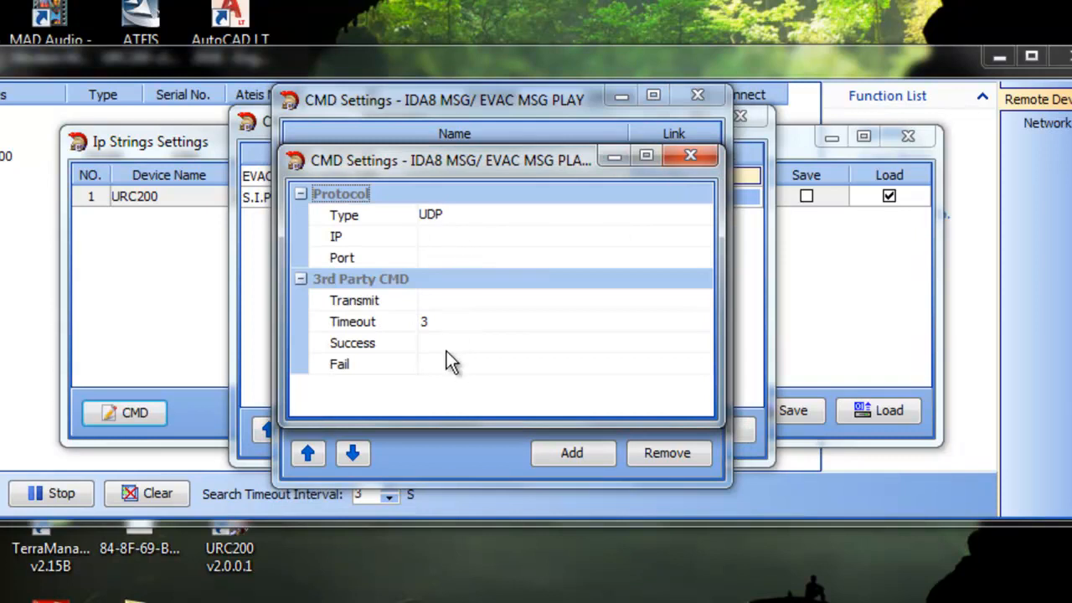
pyautogui.click(435, 242)
pyautogui.write('10.0.0.')
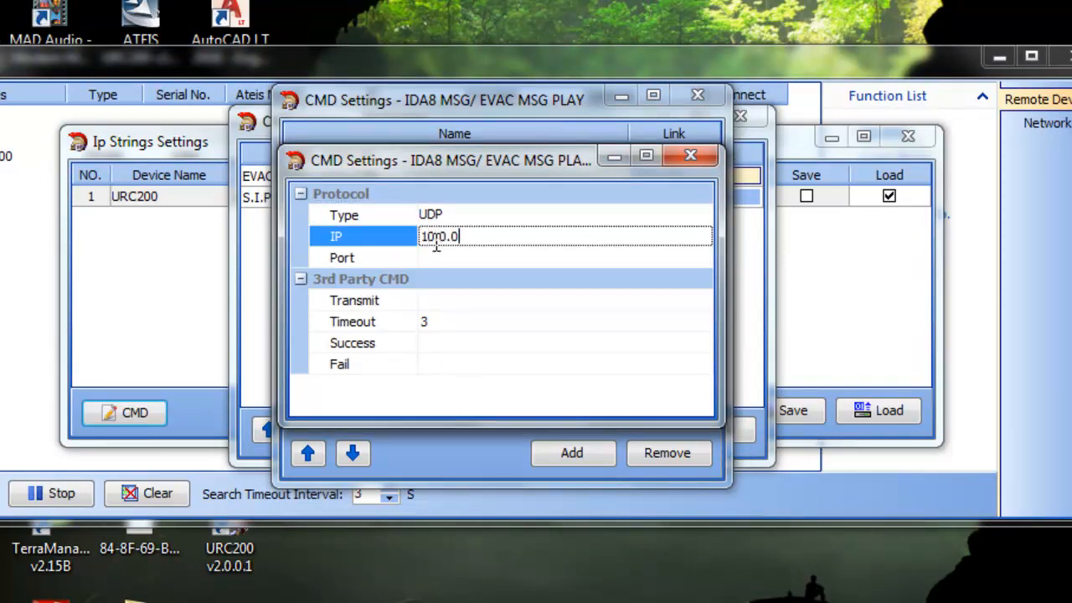
pyautogui.write('100')
pyautogui.click(486, 256)
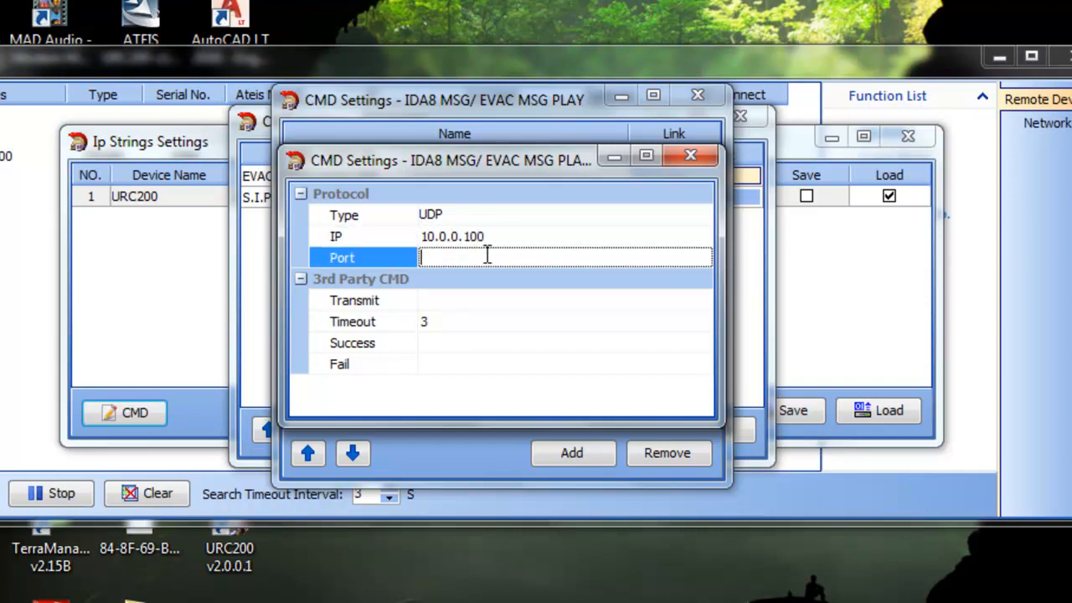
pyautogui.write('19761')
# Step: Set the MSG LOGIC ON command's Success reply to 06 0D and its Fail reply to 10 0D
pyautogui.click(500, 303)
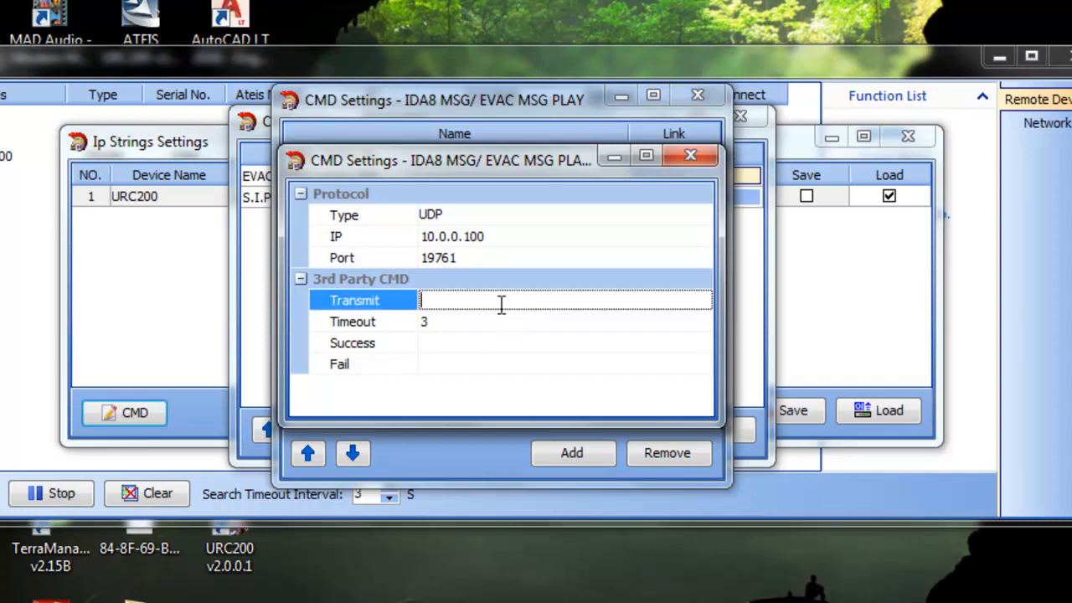
pyautogui.click(473, 344)
pyautogui.write('06 0D')
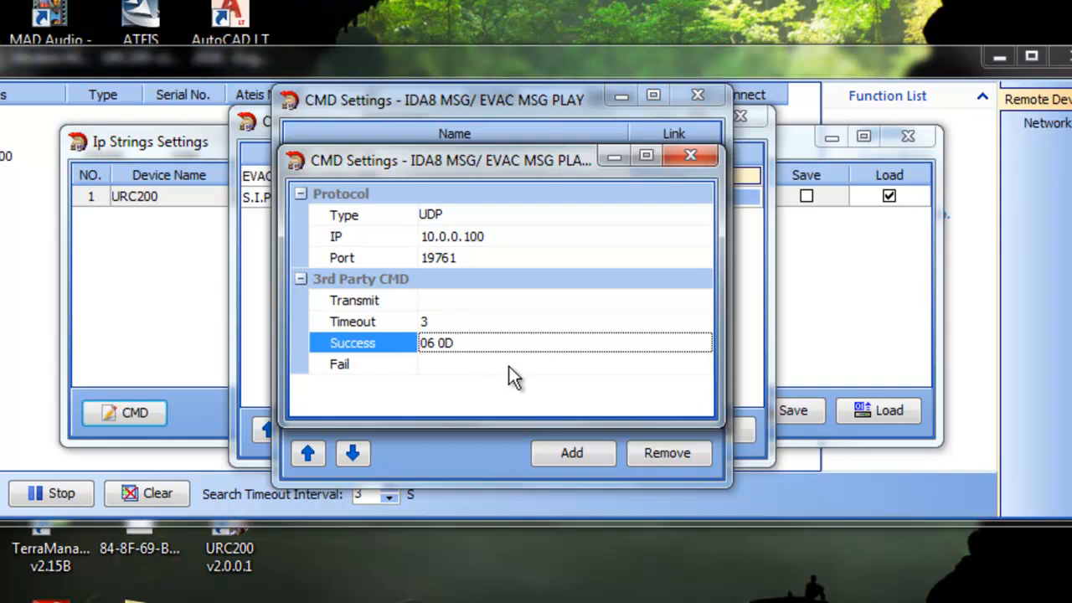
pyautogui.click(514, 364)
pyautogui.write('10 0D')
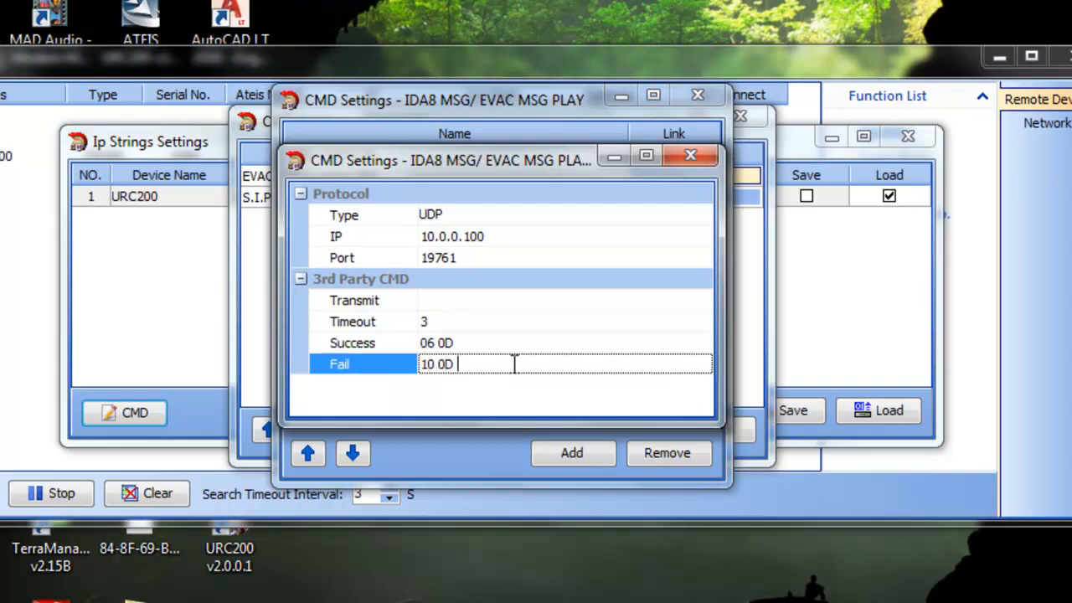
pyautogui.click(472, 302)
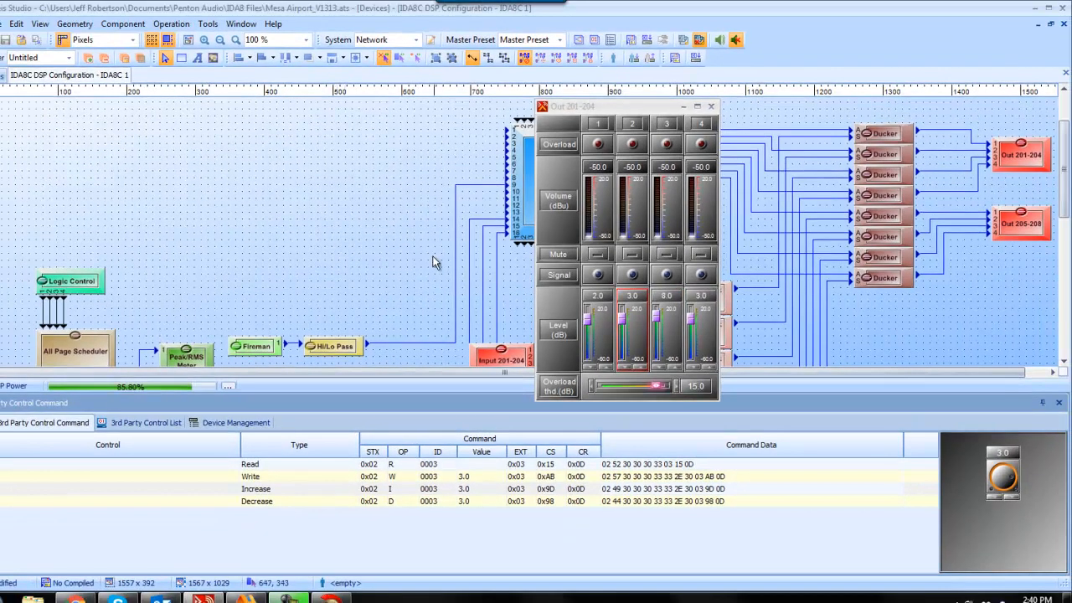
# Step: Switch to the Ateis Studio DSP configuration, close the Out 201-204 window and open the Logic Control above the All Page Scheduler
pyautogui.click(711, 107)
pyautogui.moveTo(1063, 139); pyautogui.dragTo(1064, 193)
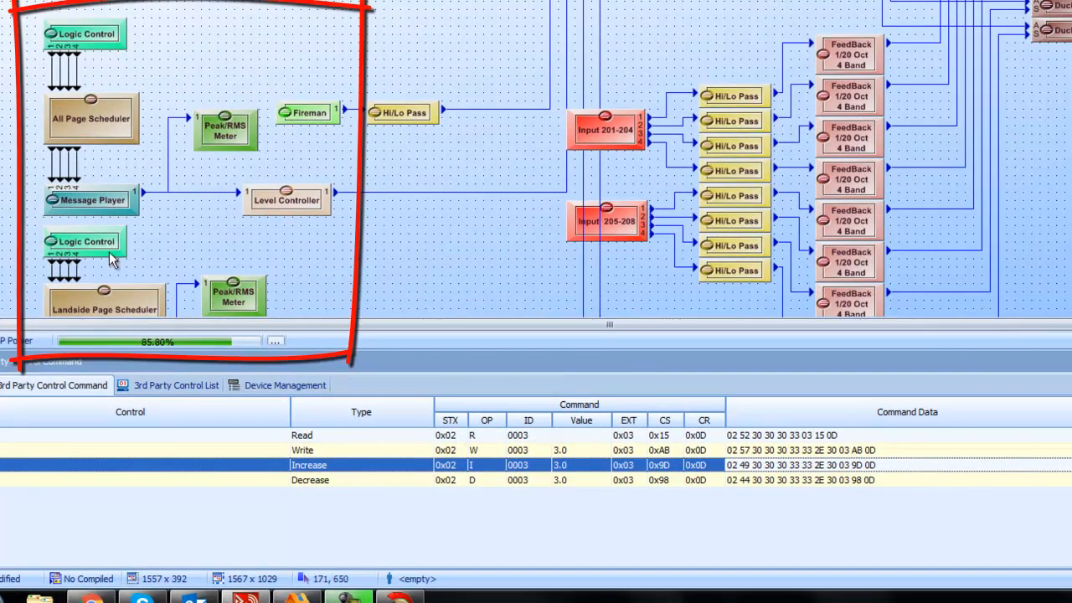
pyautogui.click(92, 41)
pyautogui.doubleClick(92, 41)
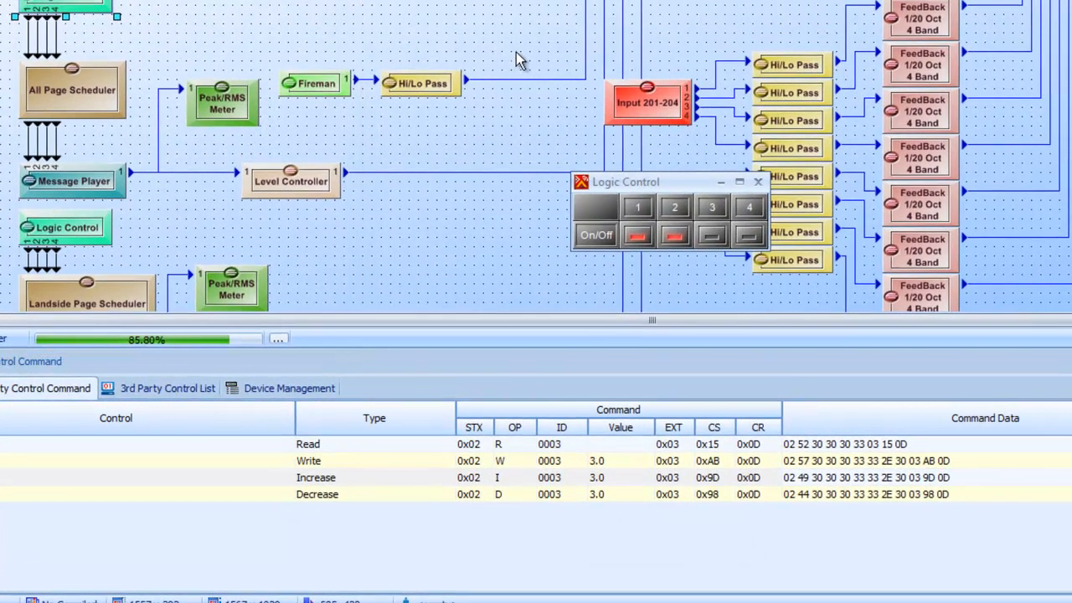
# Step: Switch off outputs 1 and 2 in the Logic Control and select output 1 to show its third-party commands
pyautogui.click(641, 237)
pyautogui.click(643, 242)
pyautogui.click(671, 243)
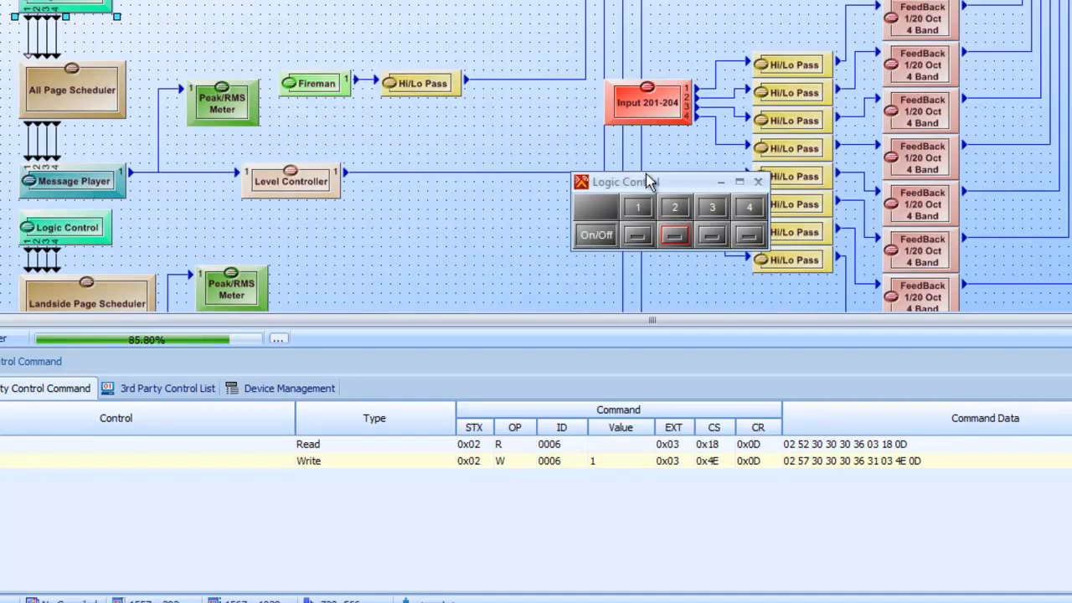
pyautogui.click(637, 235)
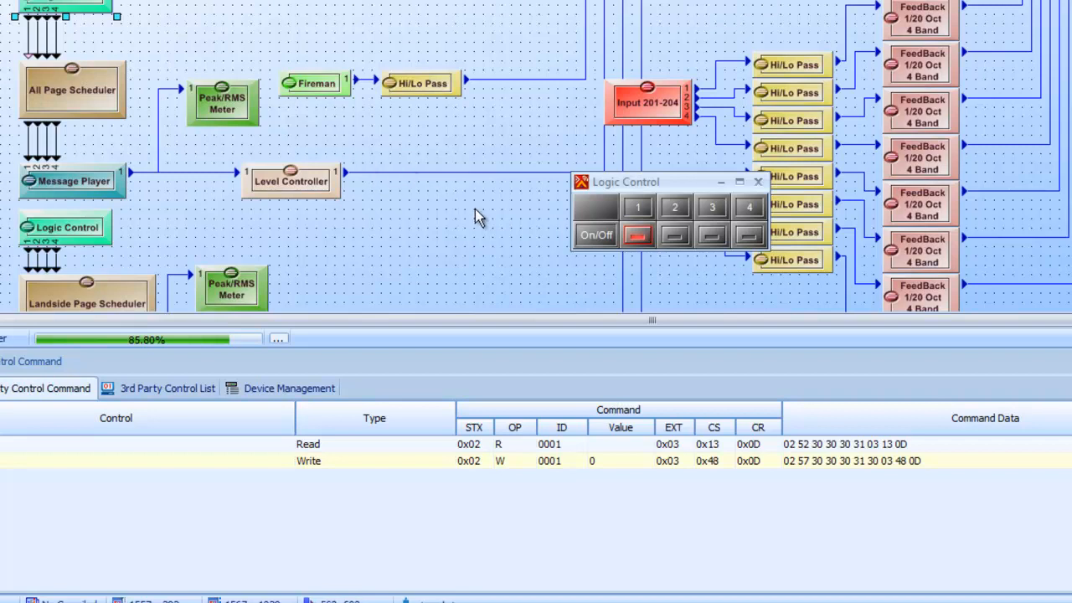
pyautogui.click(636, 236)
pyautogui.click(631, 239)
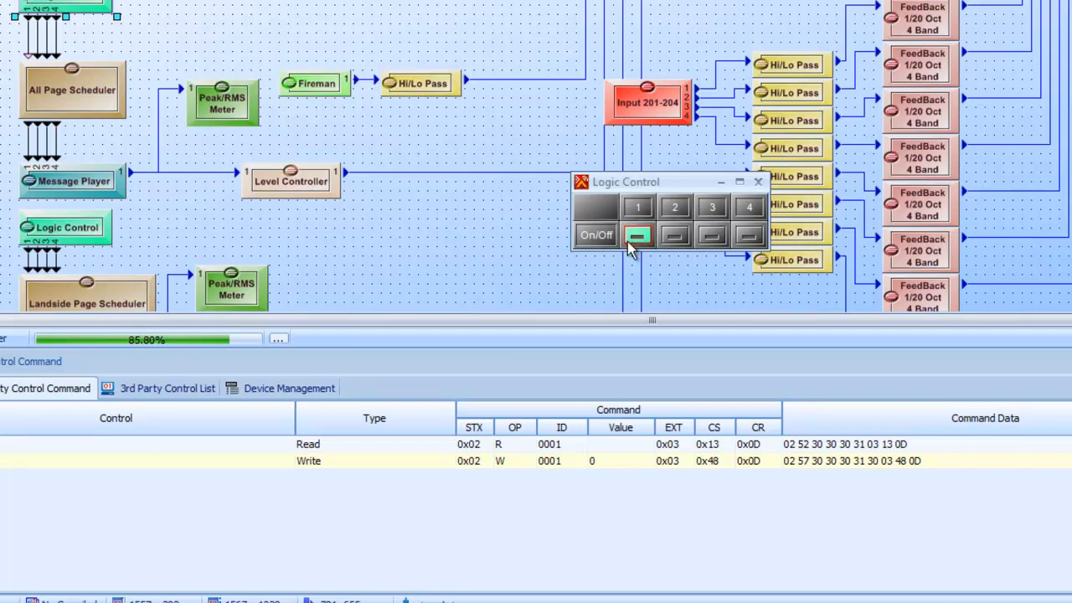
# Step: Remove the Single third-party control from Logic Control output 1 and assign it again
pyautogui.rightClick(633, 240)
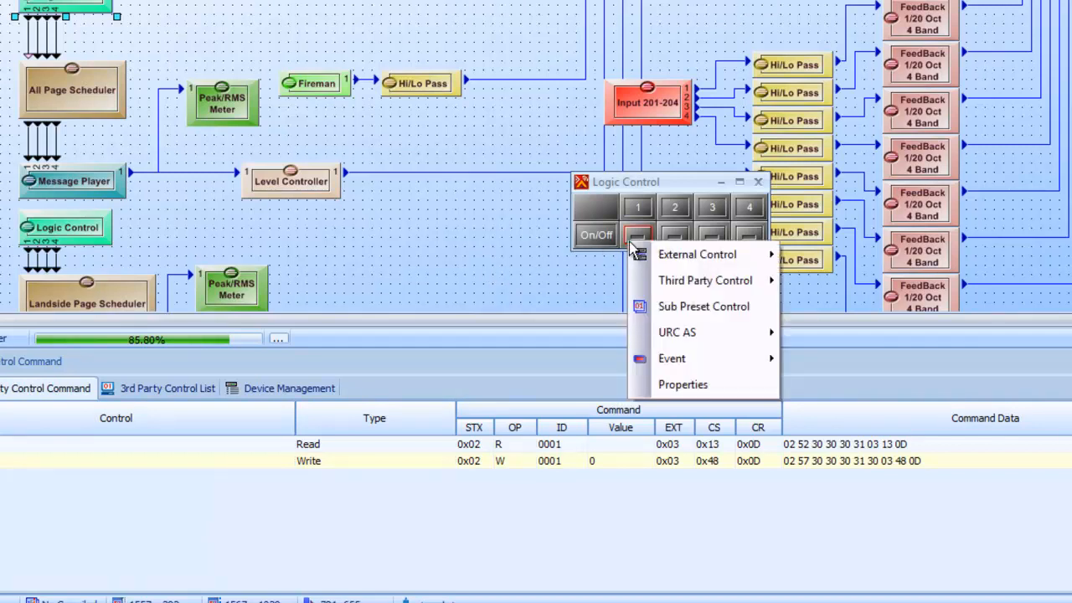
pyautogui.moveTo(718, 291)
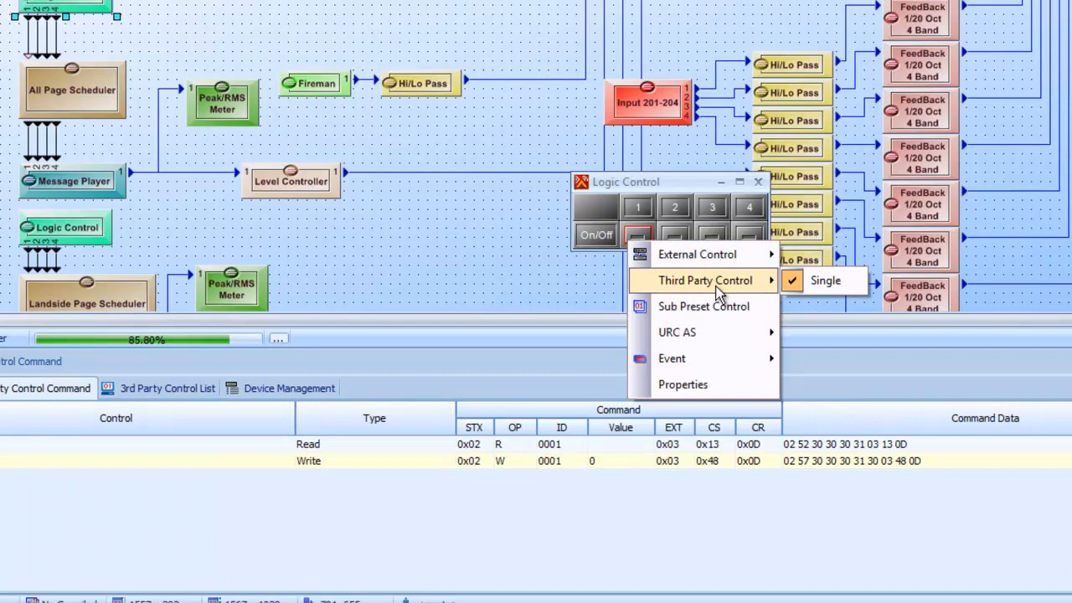
pyautogui.click(795, 287)
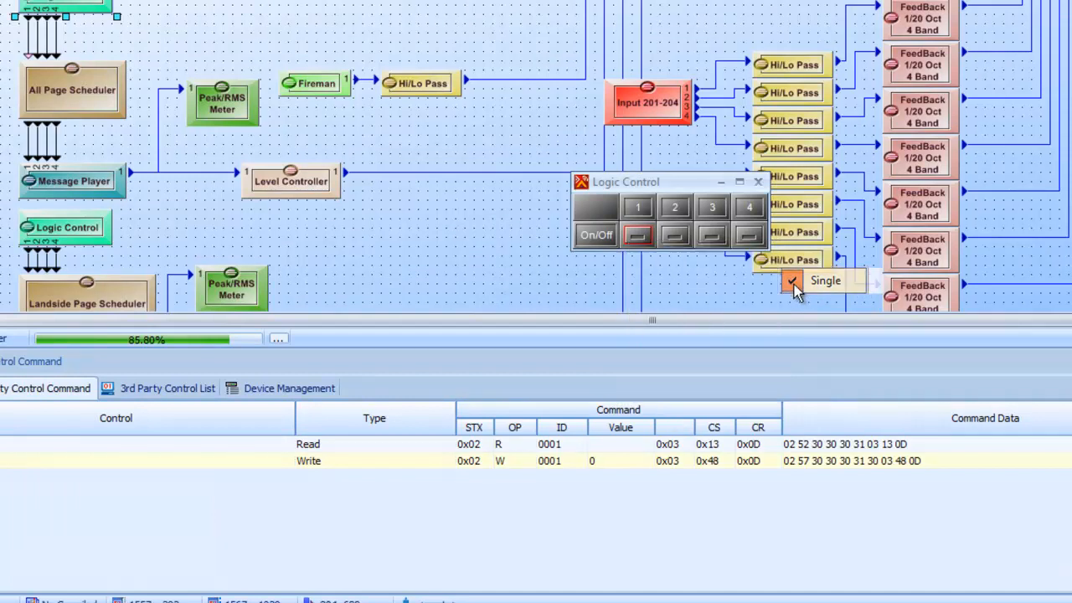
pyautogui.rightClick(642, 244)
pyautogui.moveTo(708, 280)
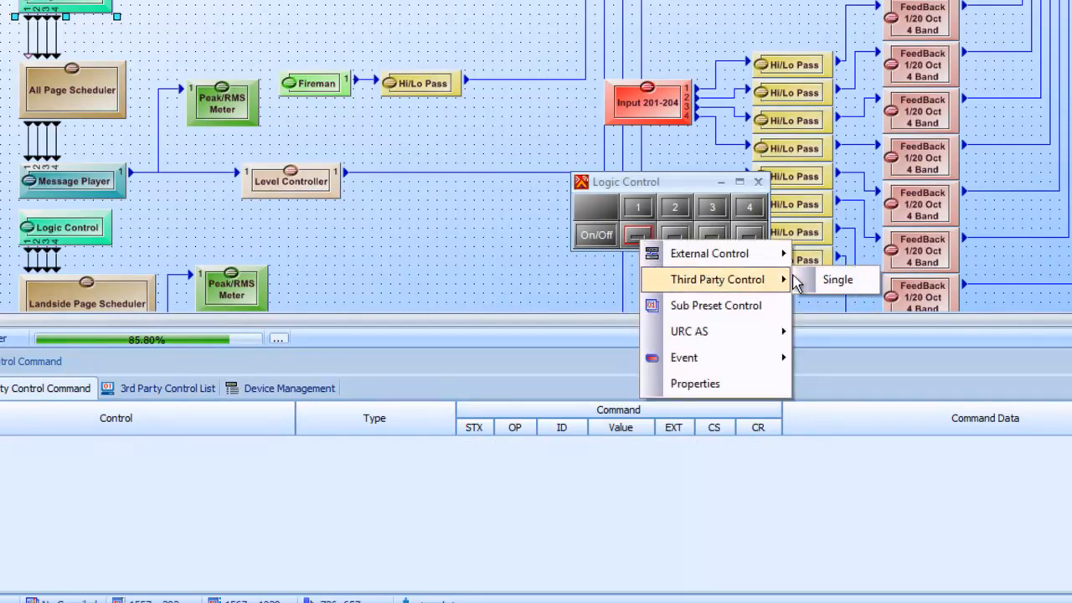
pyautogui.click(823, 281)
# Step: Remove the Single third-party control from Logic Control output 2 and assign it again
pyautogui.click(675, 235)
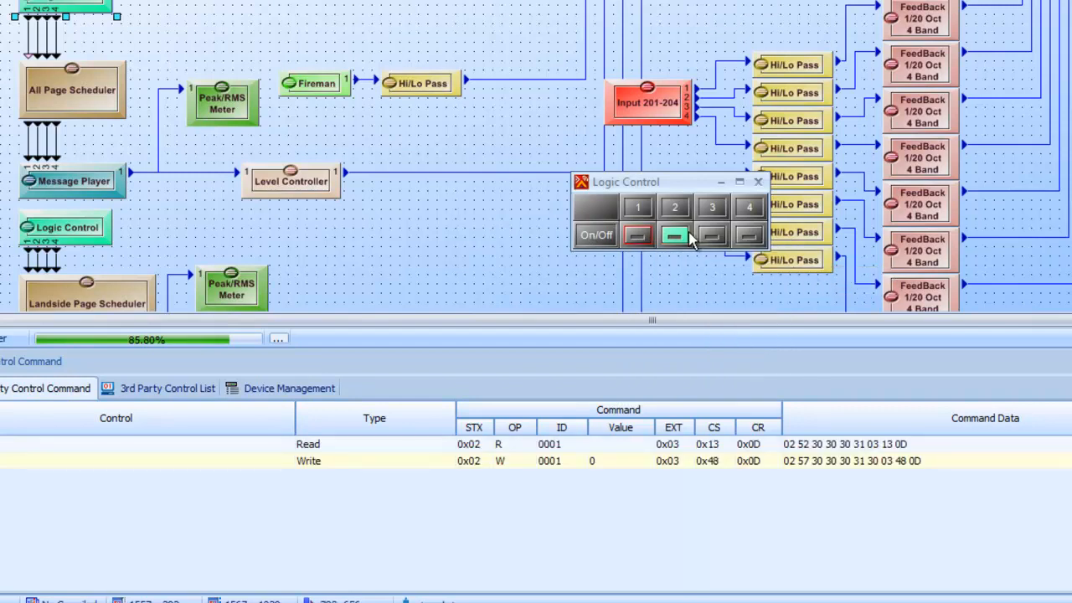
pyautogui.rightClick(679, 240)
pyautogui.moveTo(789, 276)
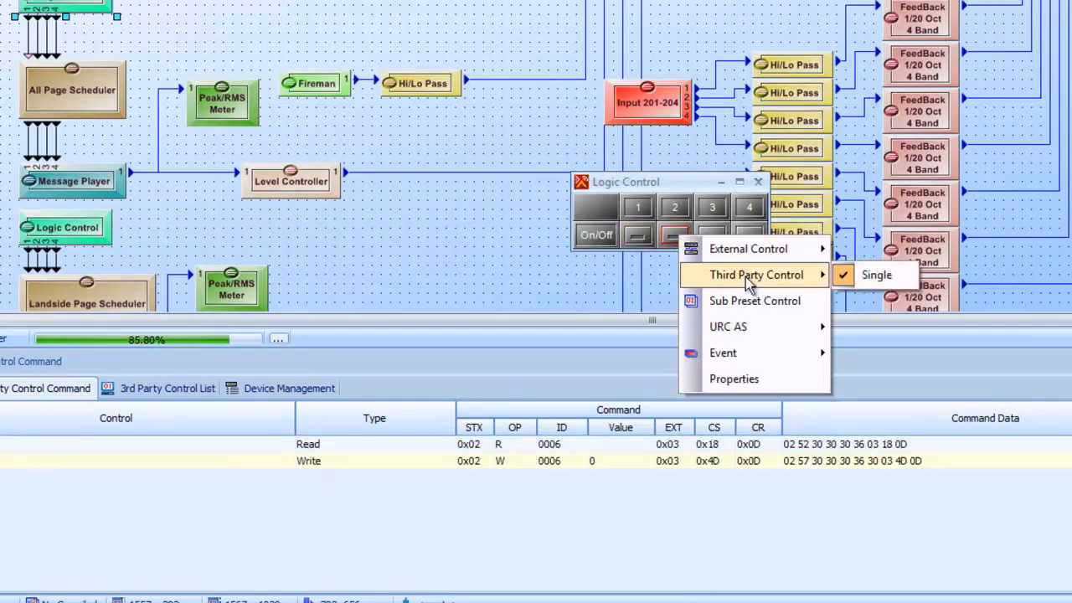
pyautogui.click(860, 281)
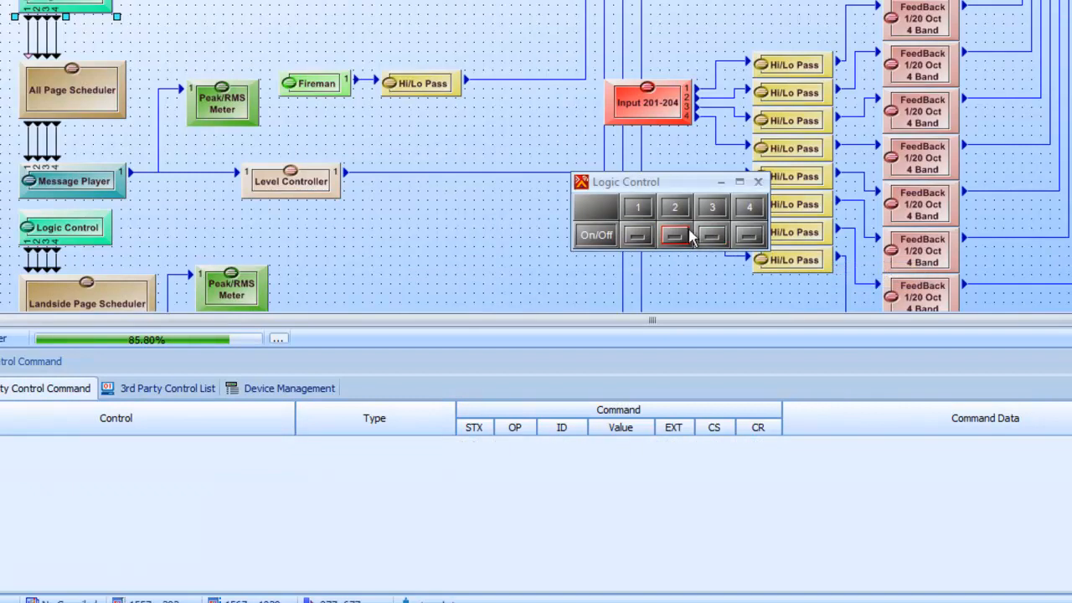
pyautogui.rightClick(682, 242)
pyautogui.moveTo(724, 276)
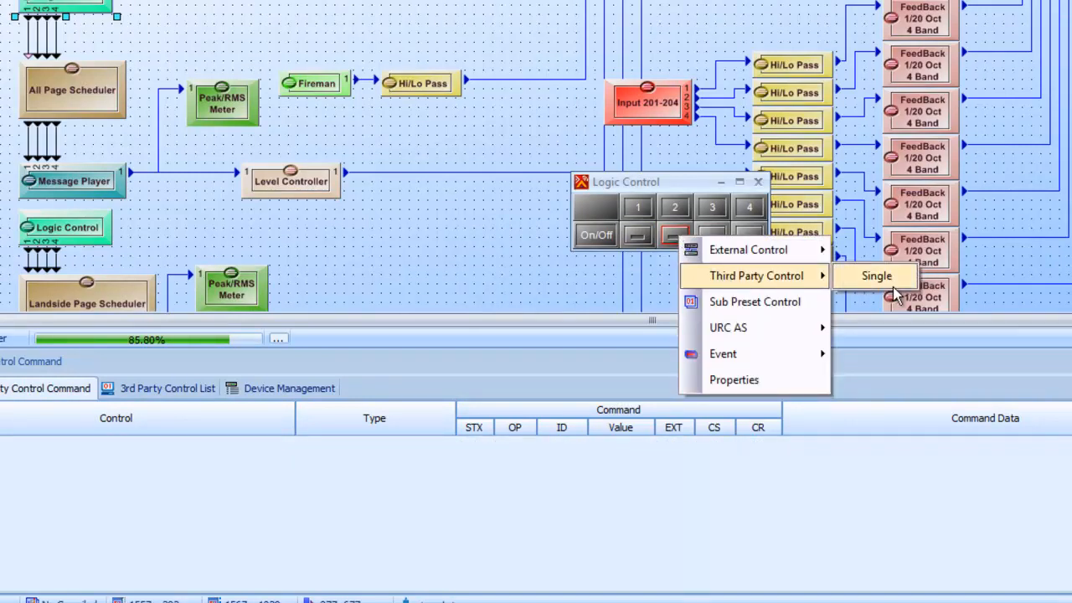
pyautogui.click(892, 290)
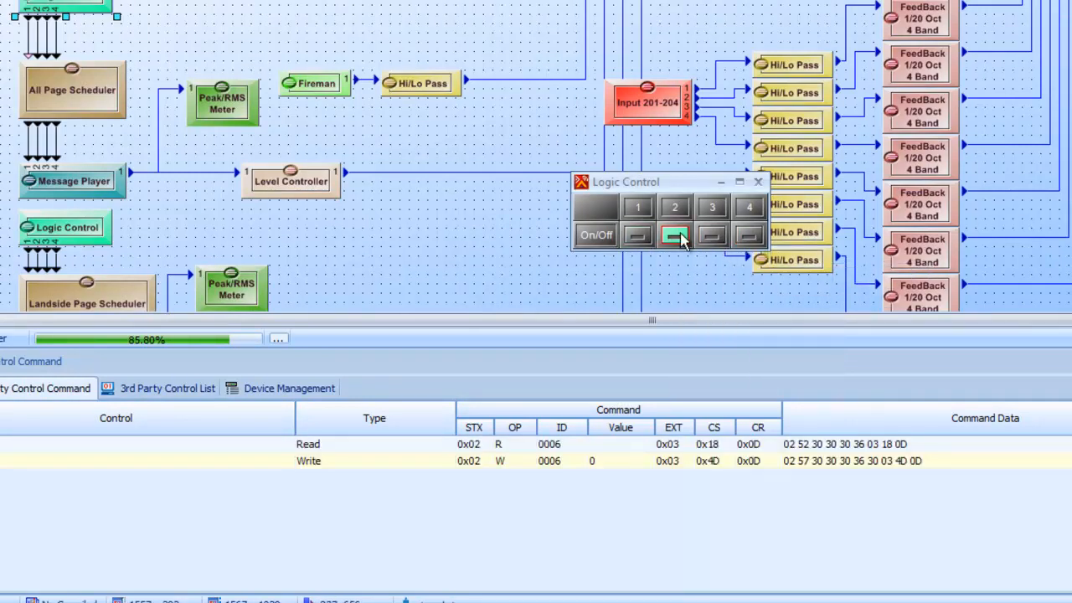
pyautogui.click(506, 283)
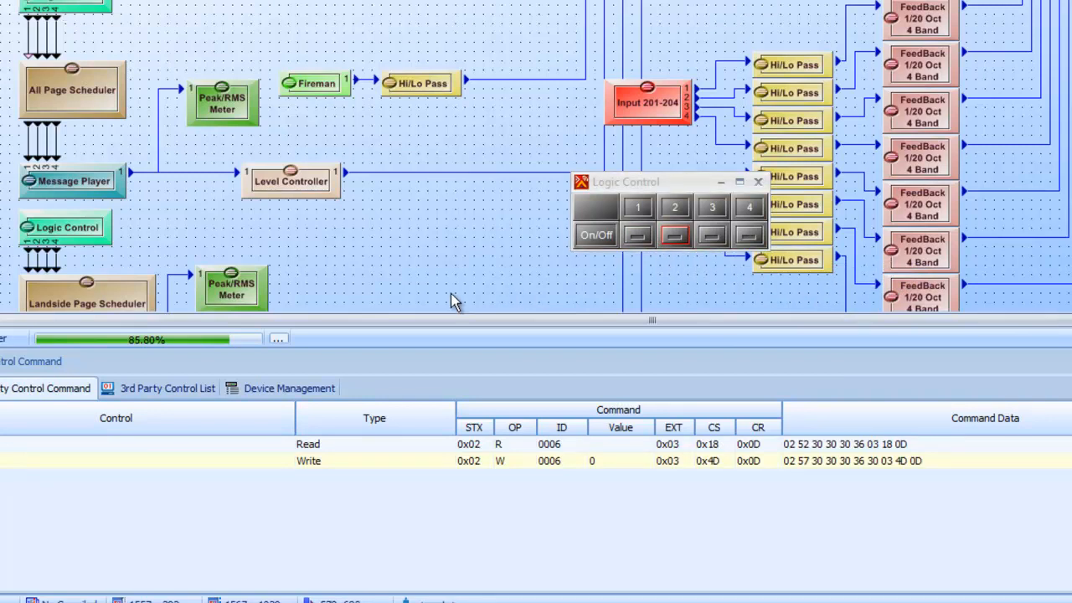
# Step: Select the Logic Control Output 1 entry in the 3rd Party Control List and display its control commands
pyautogui.click(183, 391)
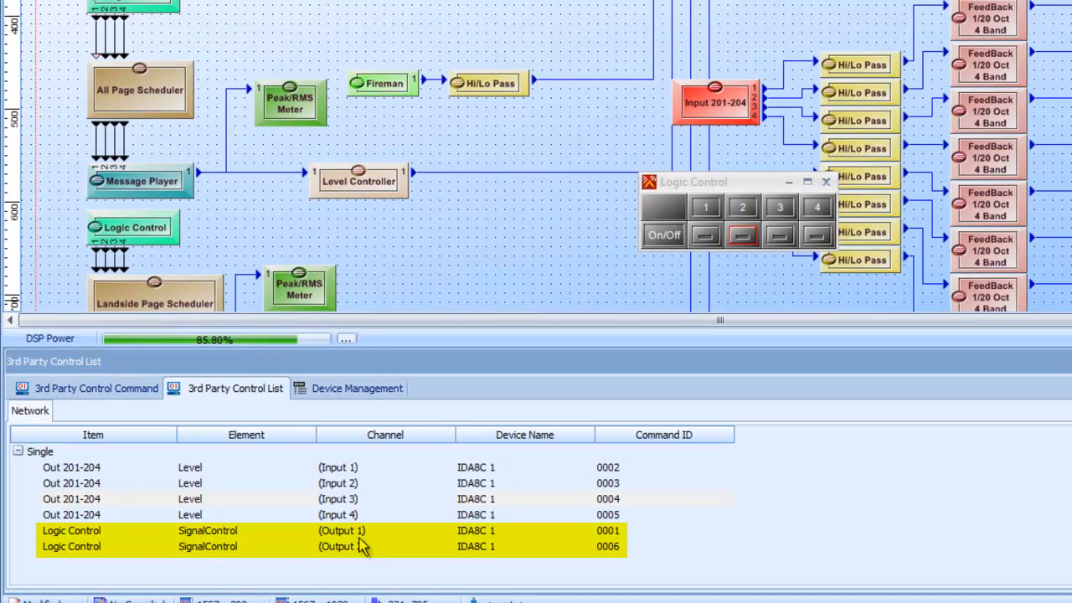
pyautogui.click(189, 534)
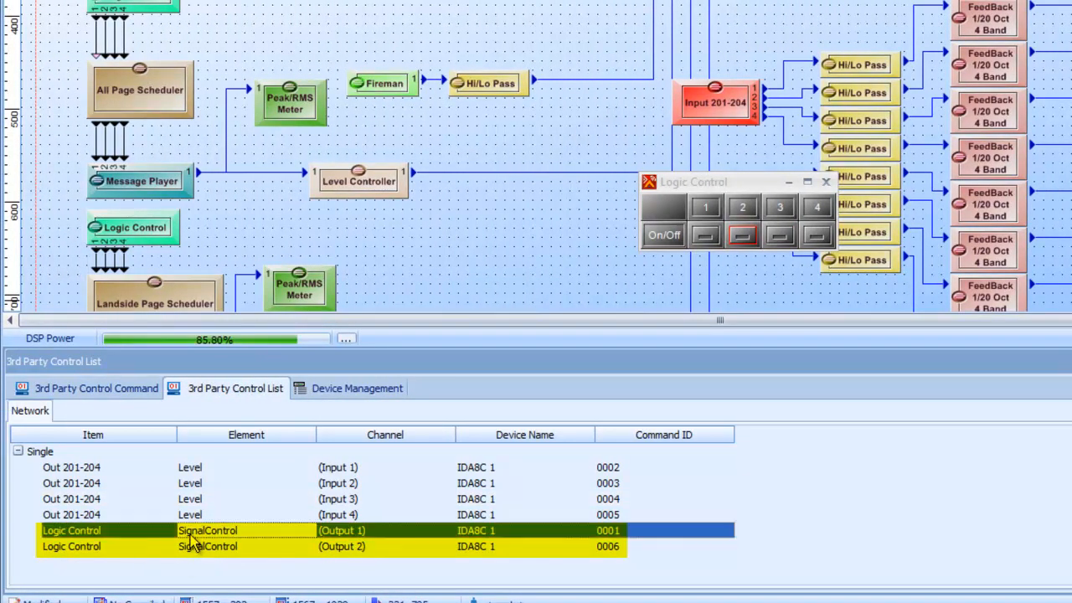
pyautogui.click(106, 390)
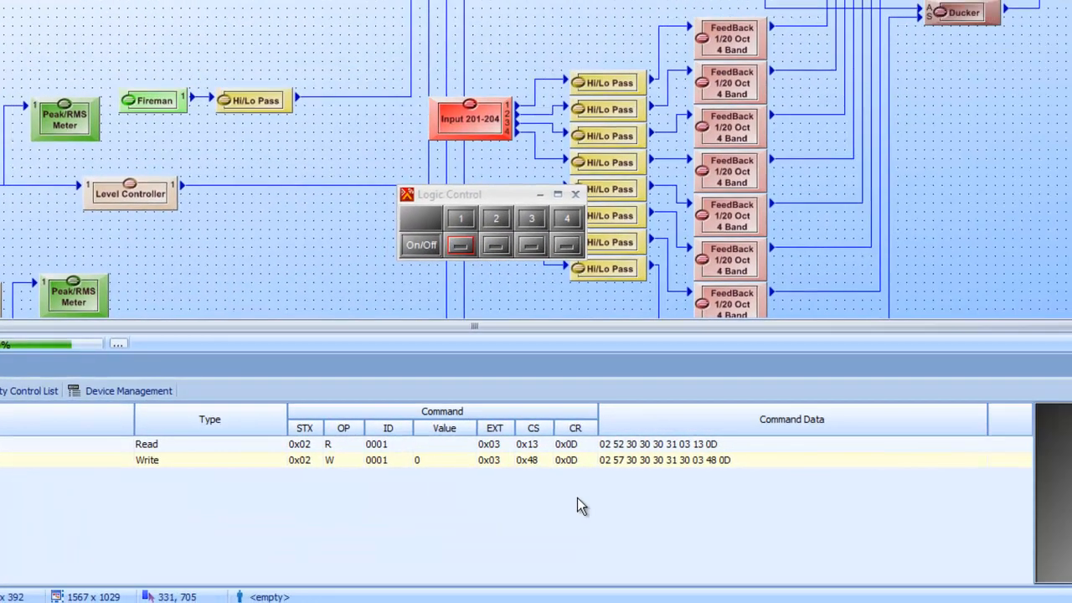
# Step: Toggle output 1's preview control between off and on to compare the Write command data, ending with it on
pyautogui.click(997, 494)
pyautogui.click(992, 493)
pyautogui.click(992, 493)
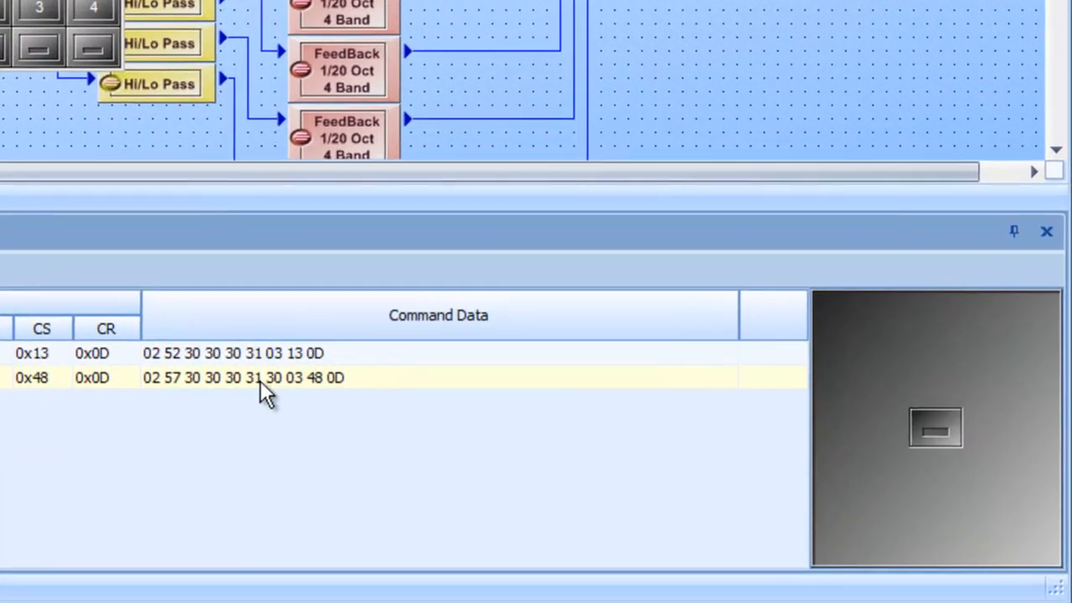
pyautogui.click(936, 447)
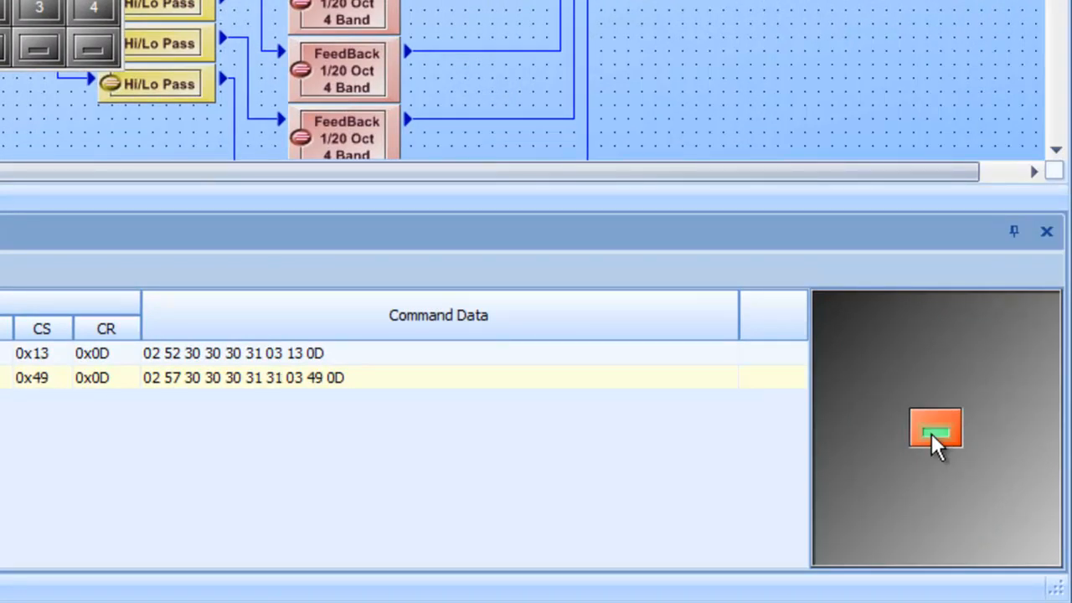
pyautogui.click(936, 446)
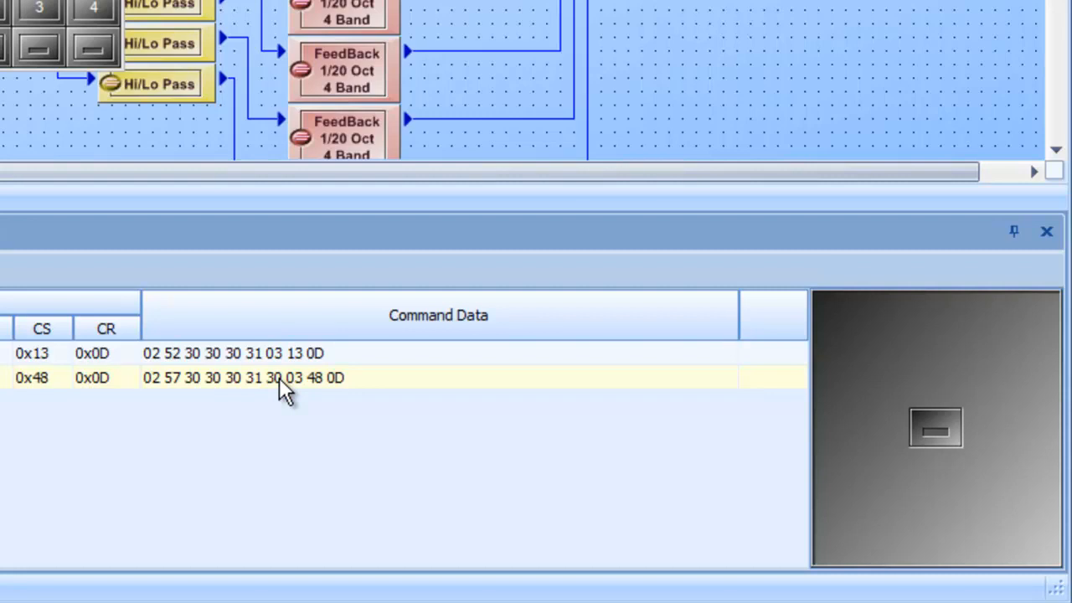
pyautogui.click(930, 435)
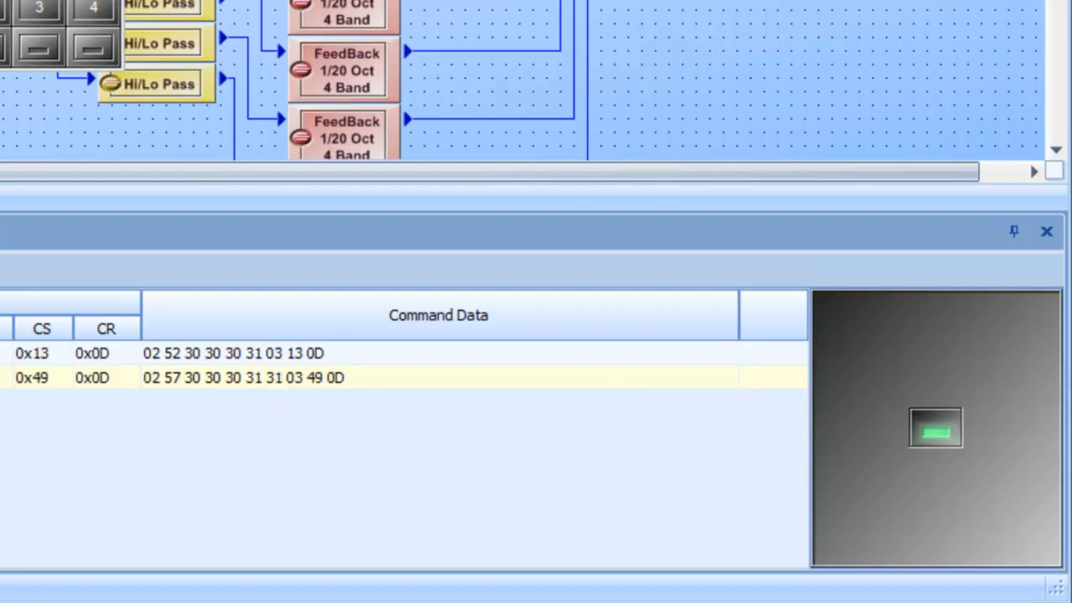
pyautogui.click(938, 427)
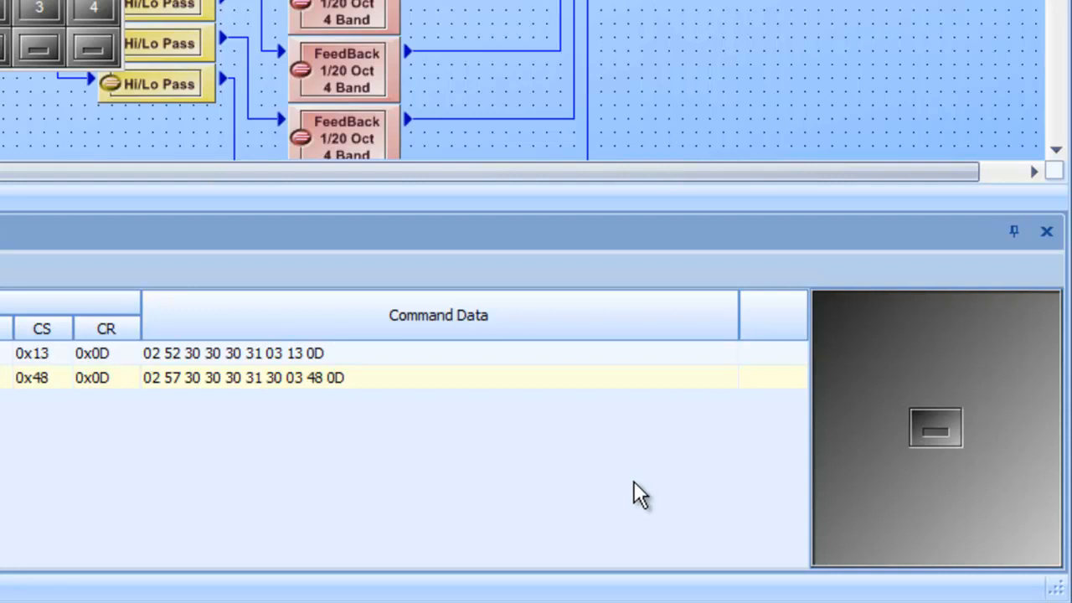
pyautogui.click(935, 431)
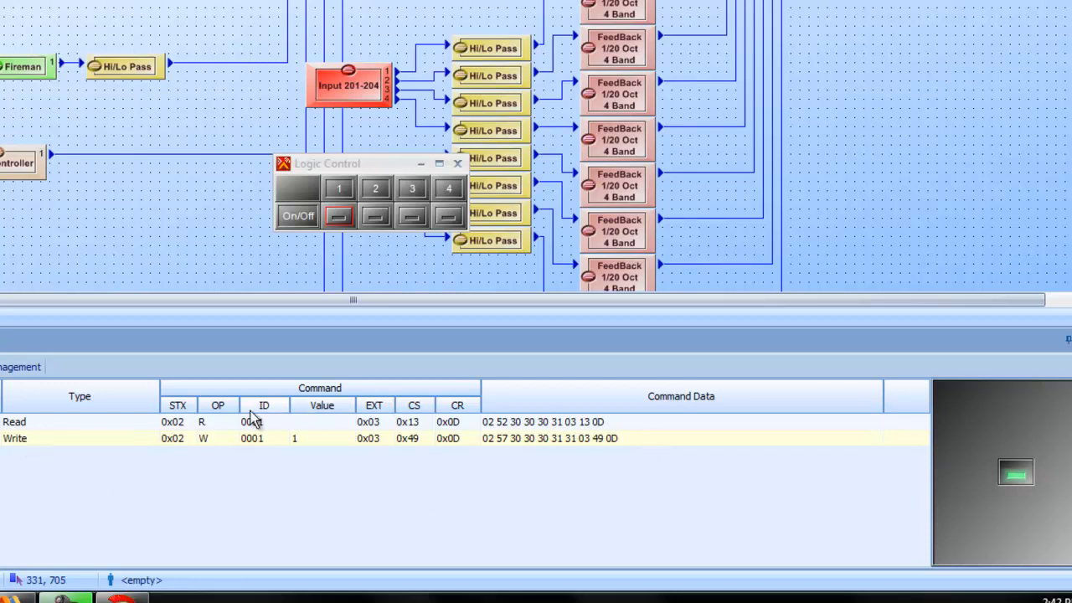
pyautogui.rightClick(636, 439)
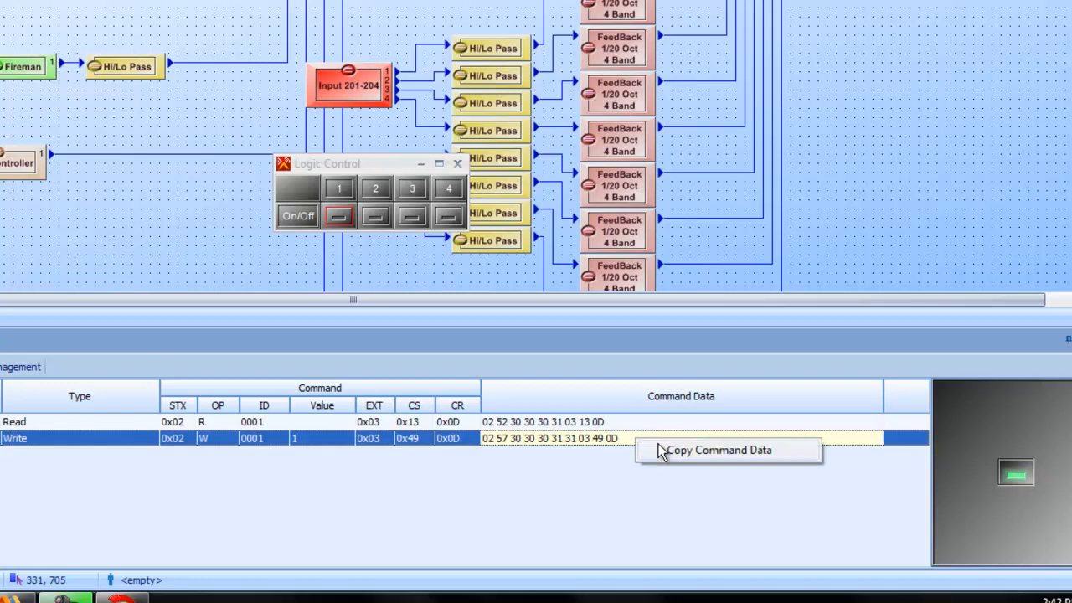
pyautogui.click(678, 452)
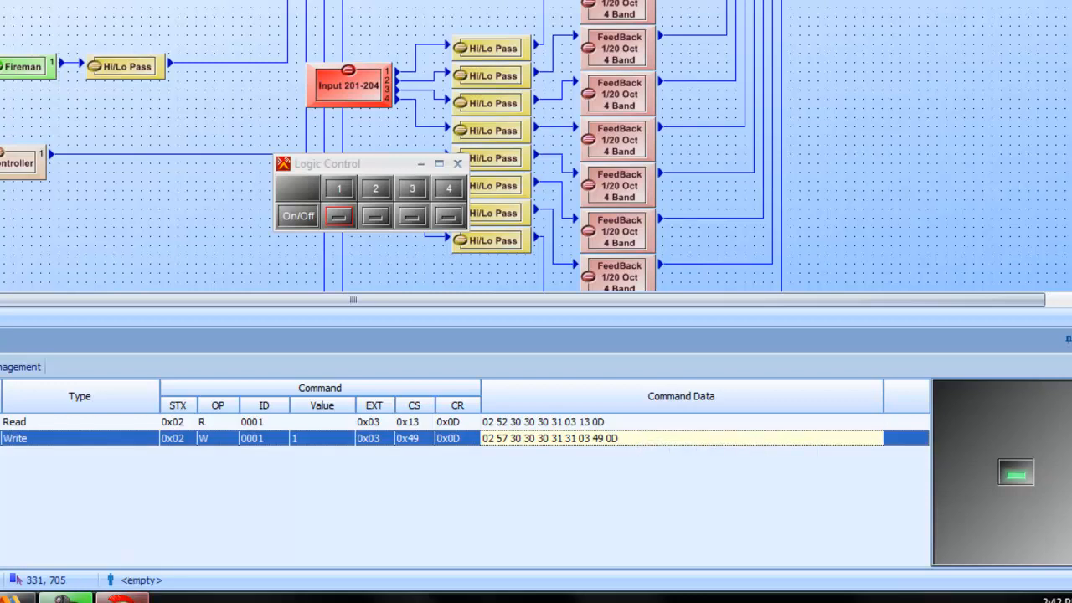
pyautogui.click(135, 597)
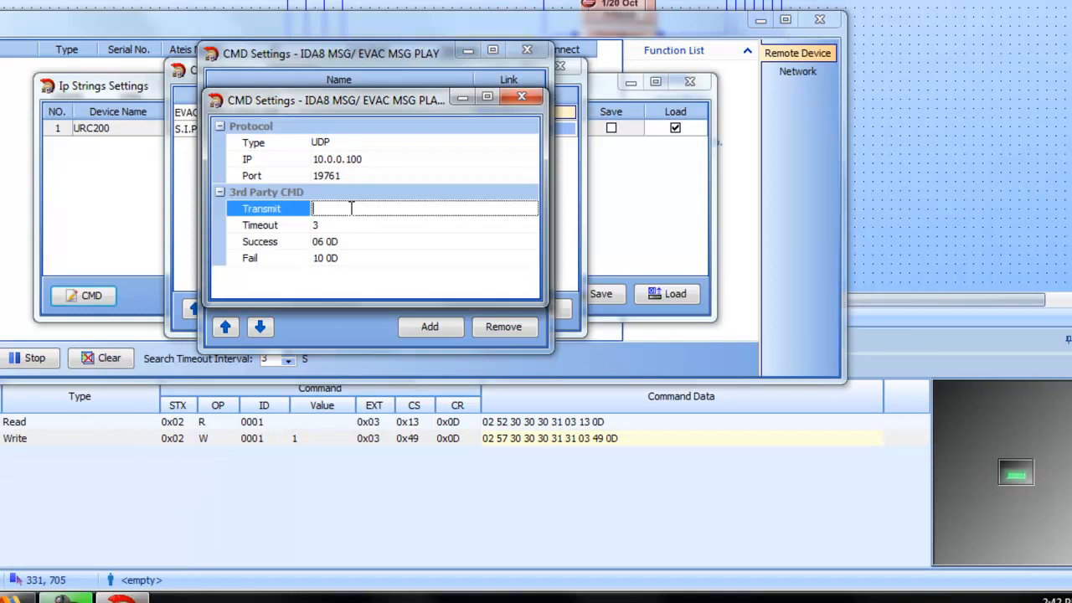
pyautogui.rightClick(351, 207)
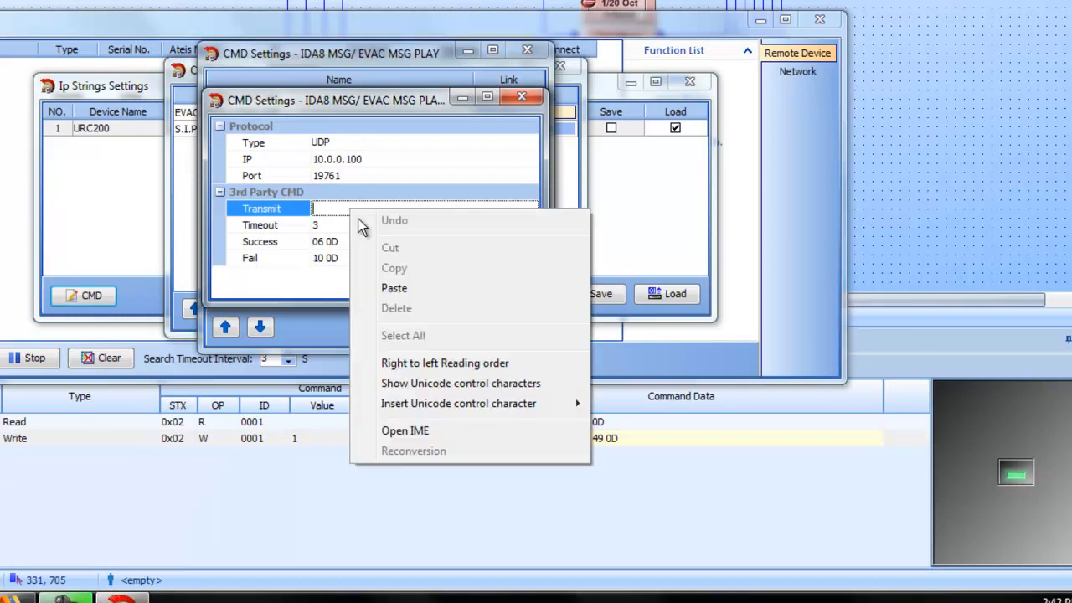
pyautogui.click(403, 288)
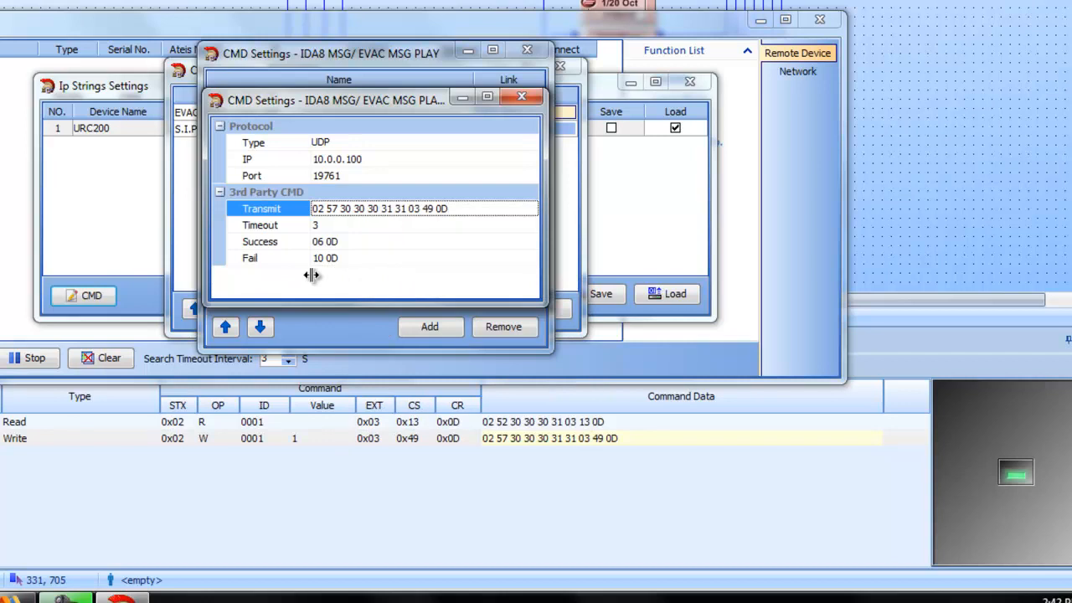
pyautogui.click(416, 242)
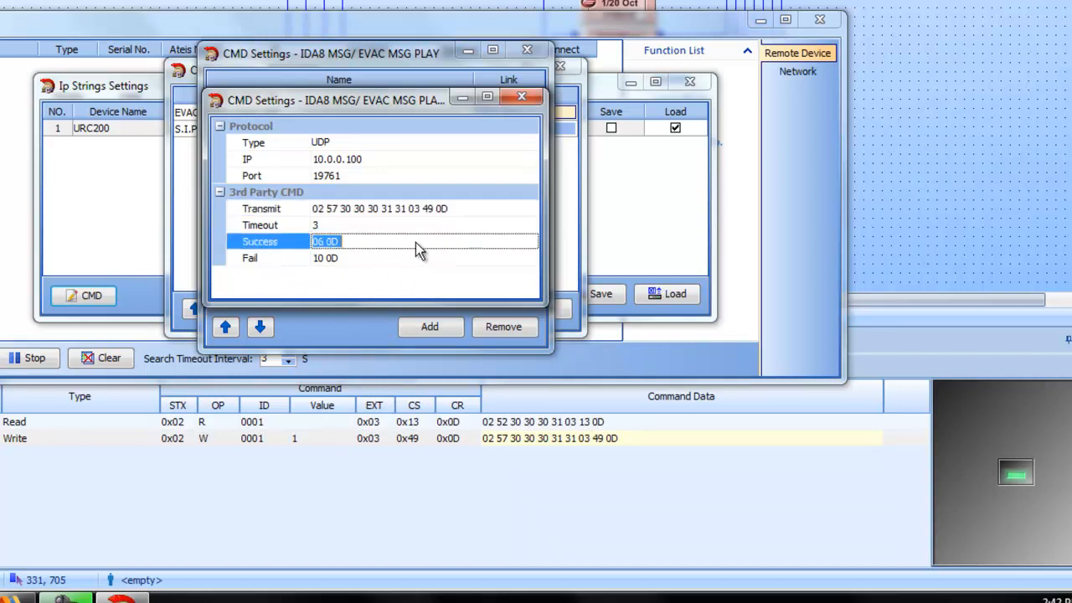
pyautogui.click(520, 99)
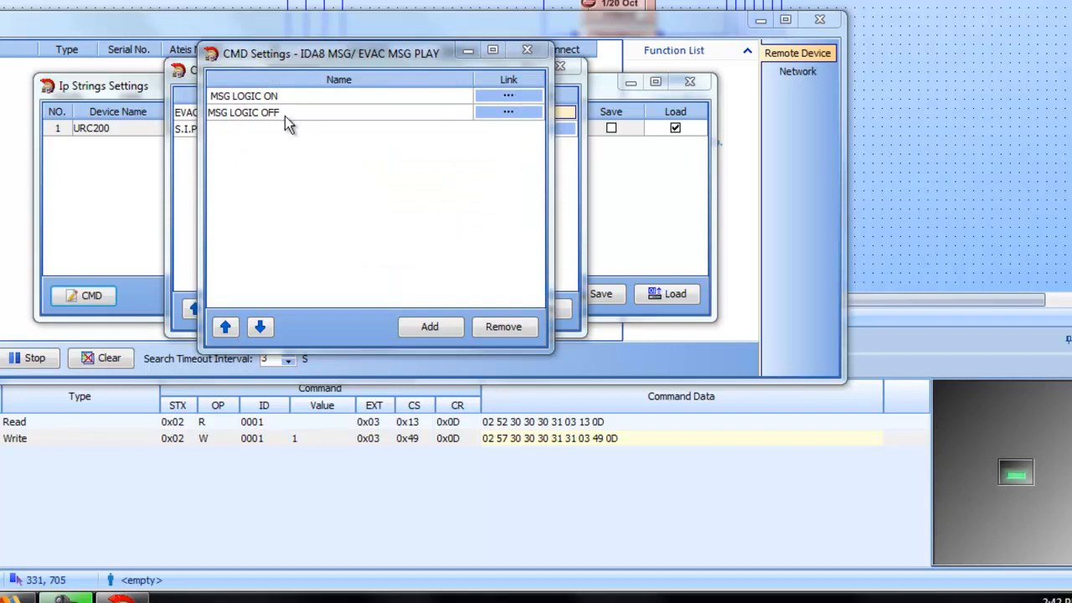
# Step: Open the MSG LOGIC OFF command settings and set the IP to 10.0.0.100 and the port to 19761
pyautogui.click(506, 113)
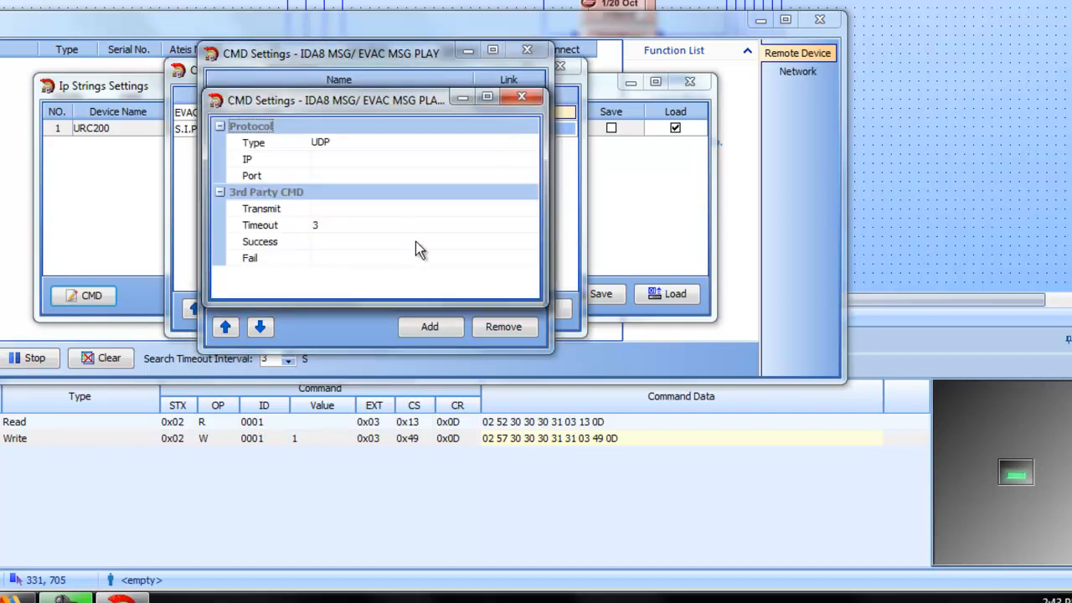
pyautogui.click(377, 161)
pyautogui.write('10.0.0.100')
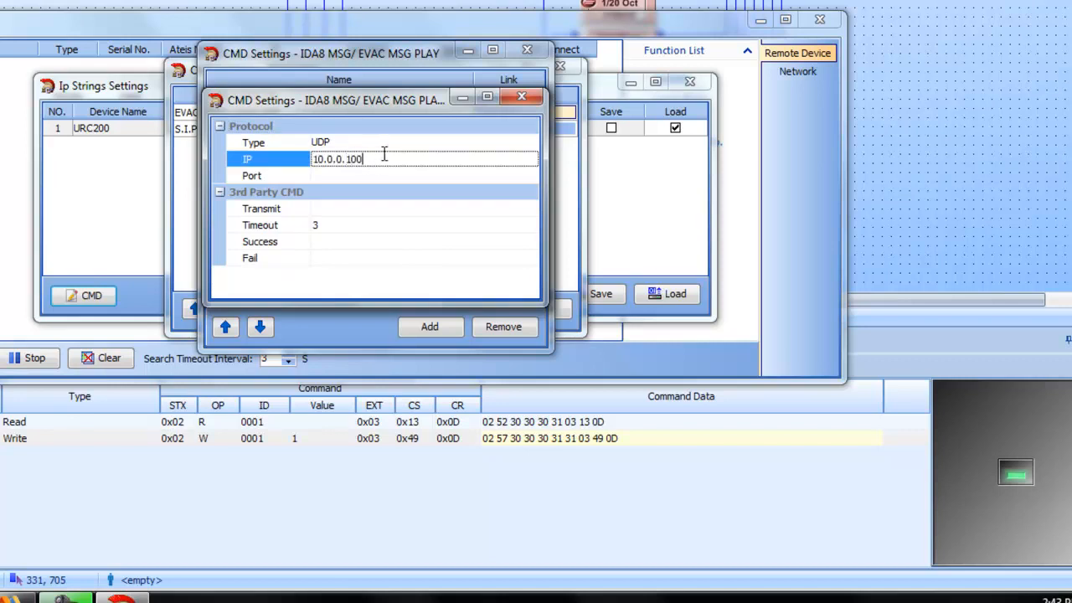
pyautogui.click(379, 176)
pyautogui.write('19761')
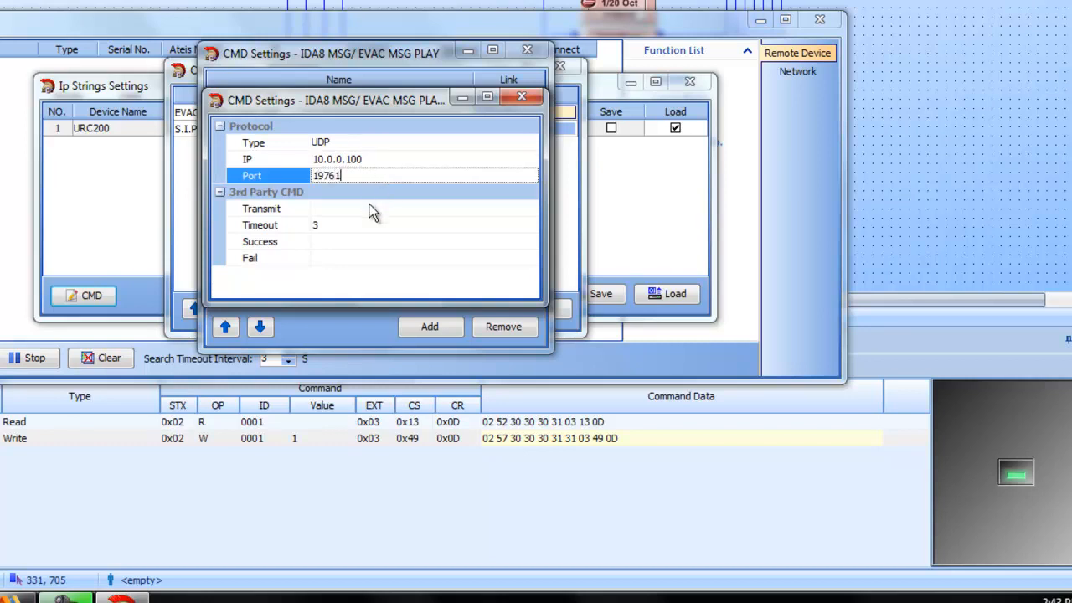
# Step: Set MSG LOGIC OFF's Success response to 06 0D and its Fail response to 10 0D
pyautogui.click(375, 242)
pyautogui.write('06 0')
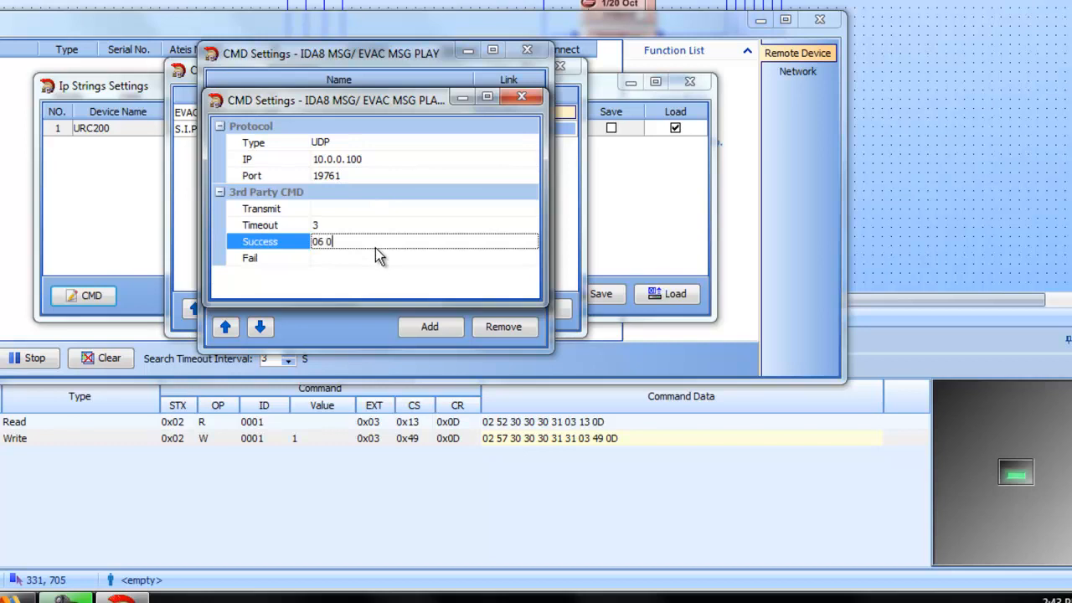
pyautogui.write('D')
pyautogui.click(389, 258)
pyautogui.write('10 0D')
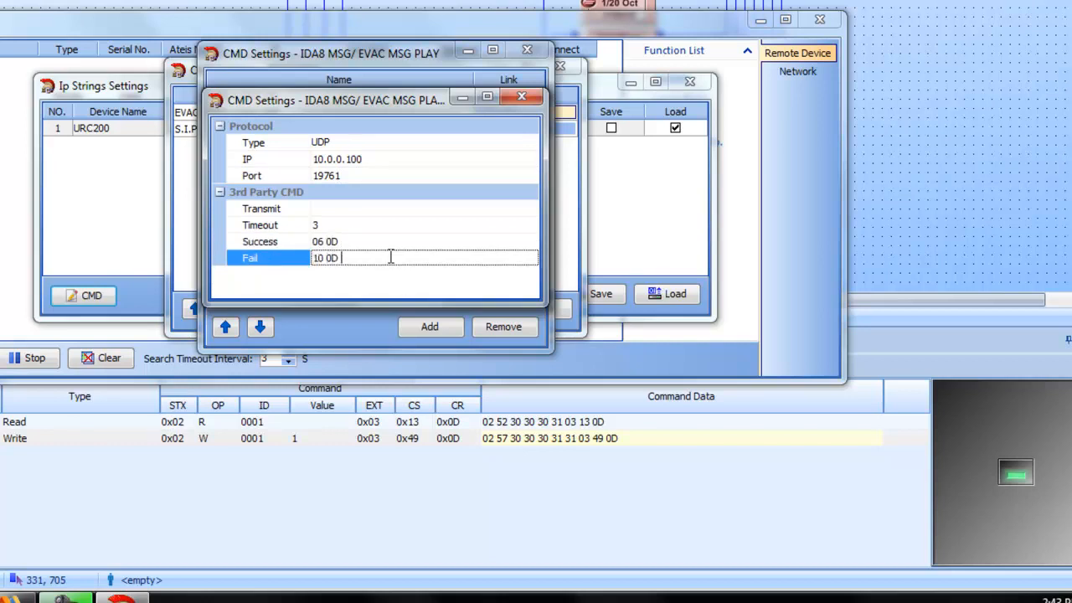
pyautogui.click(376, 209)
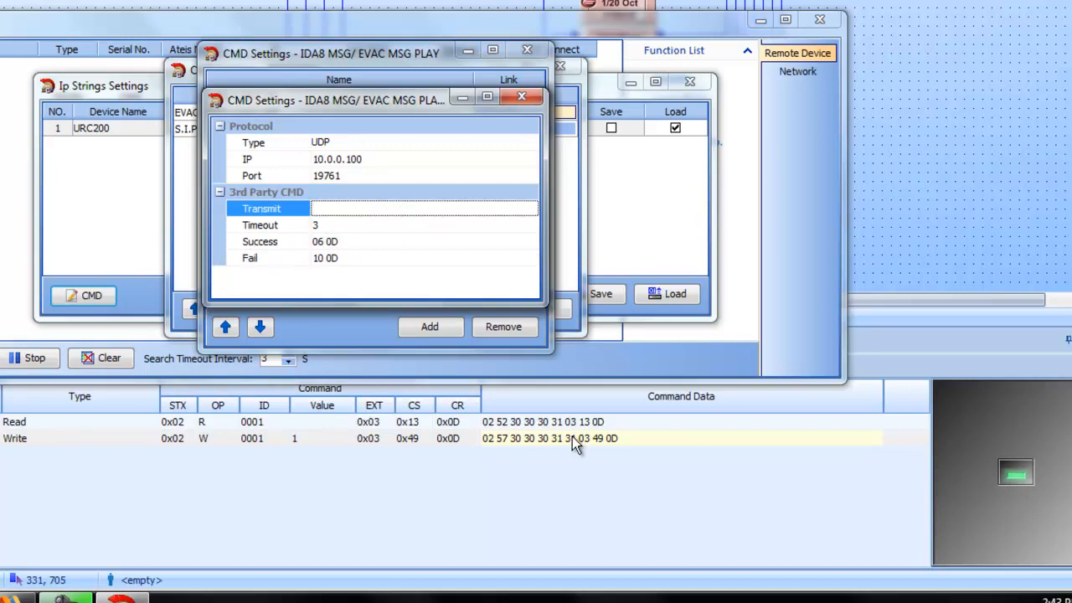
pyautogui.click(1015, 474)
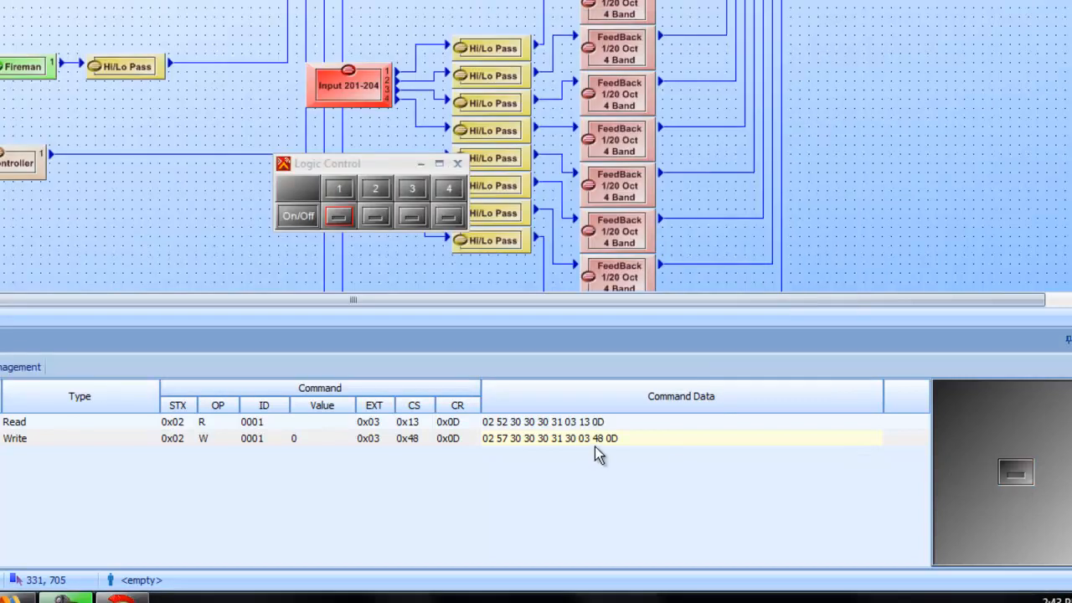
pyautogui.rightClick(595, 442)
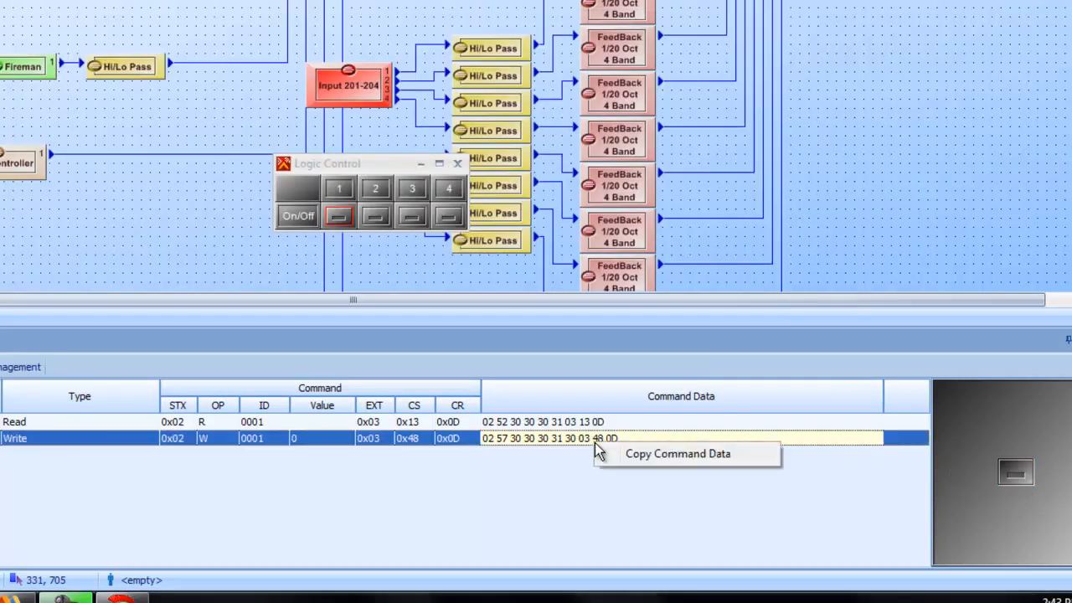
pyautogui.click(635, 456)
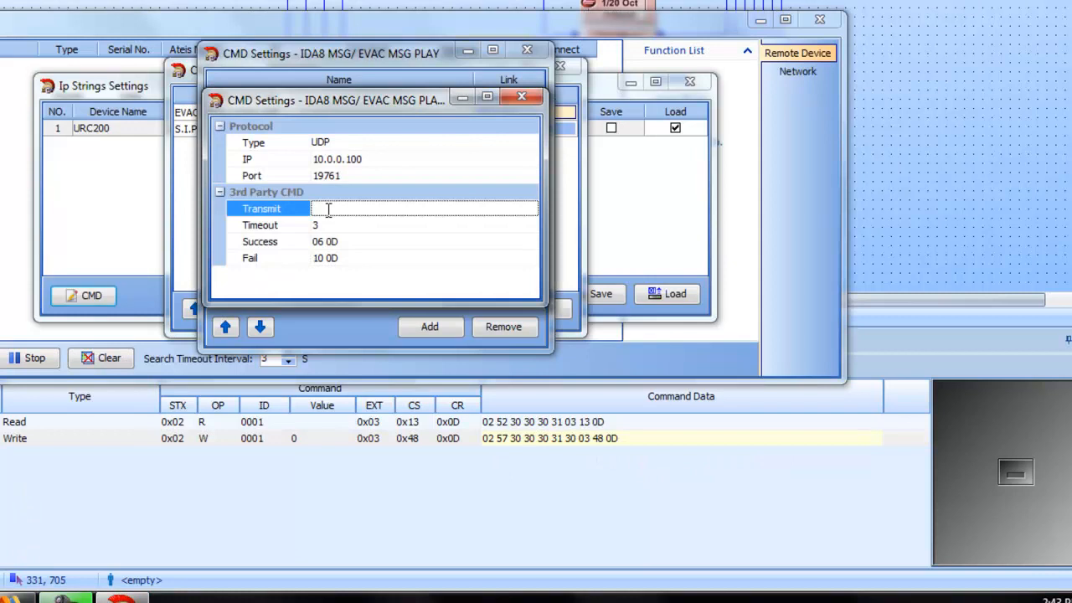
pyautogui.hotkey('ctrl', 'v')
pyautogui.click(361, 226)
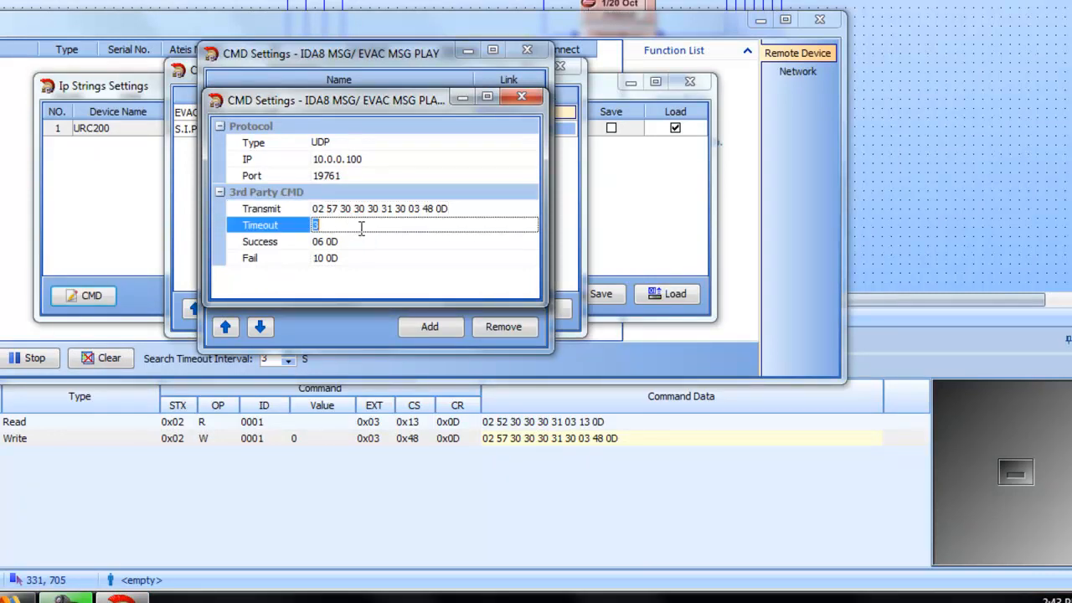
pyautogui.click(518, 98)
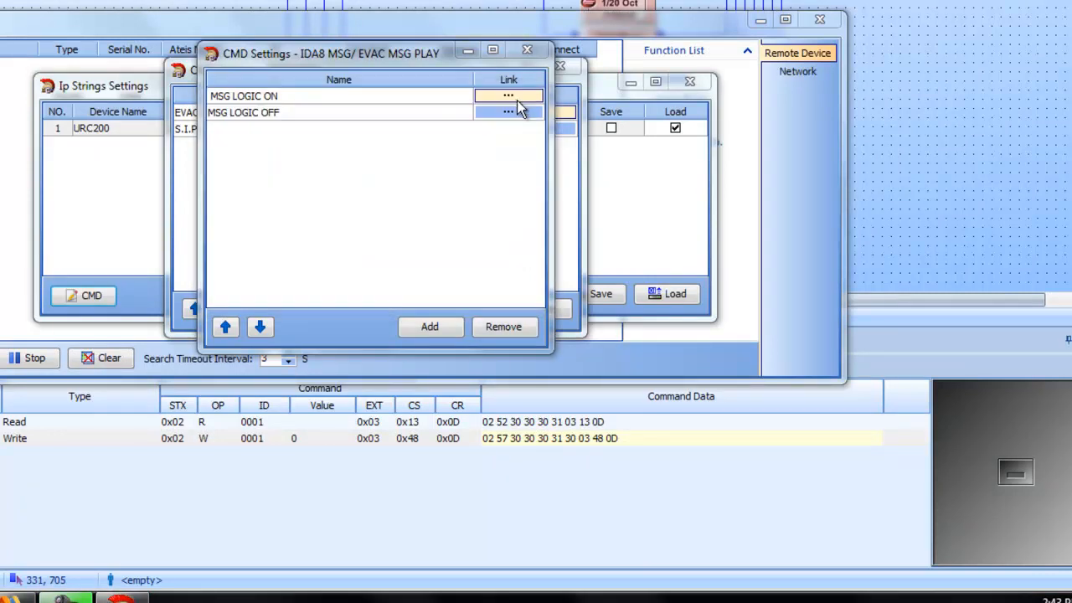
pyautogui.click(533, 47)
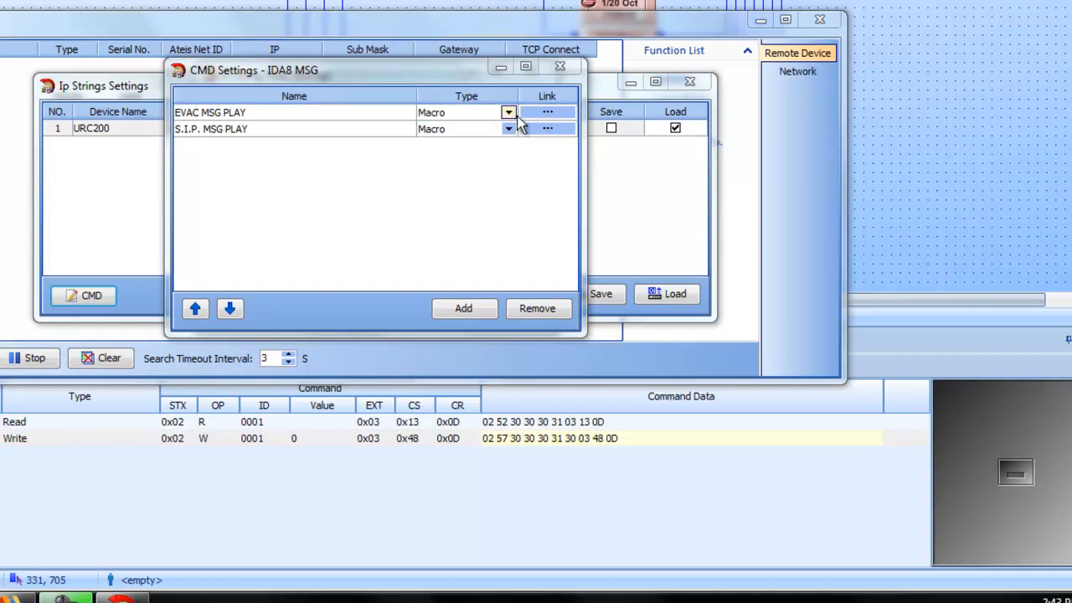
# Step: Review the EVAC MSG PLAY macro's command list and test output 1's on/off switching in the command preview and the Logic Control window
pyautogui.click(547, 117)
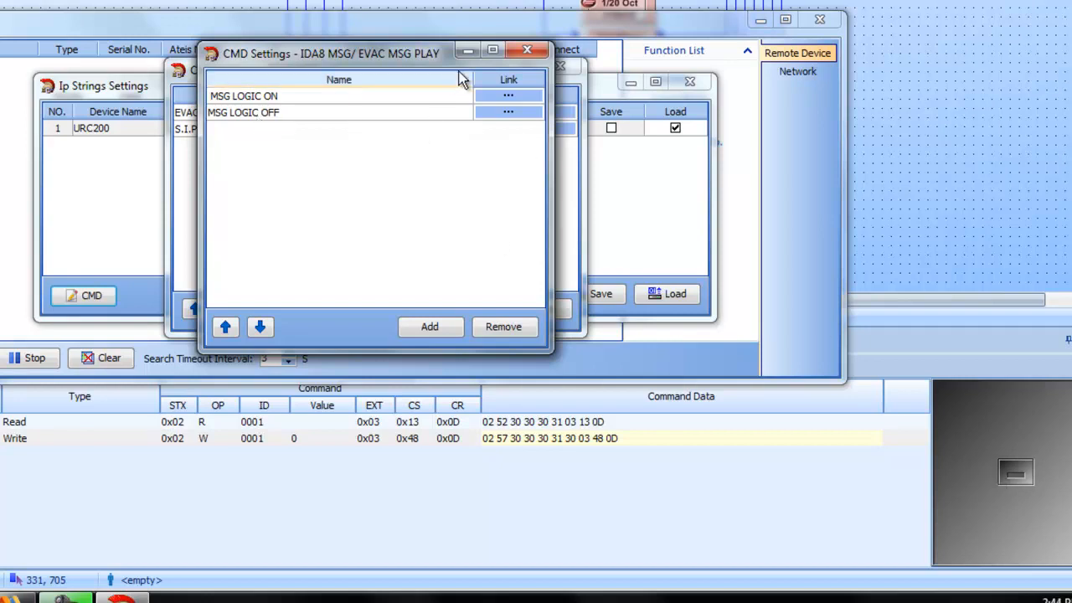
pyautogui.click(525, 52)
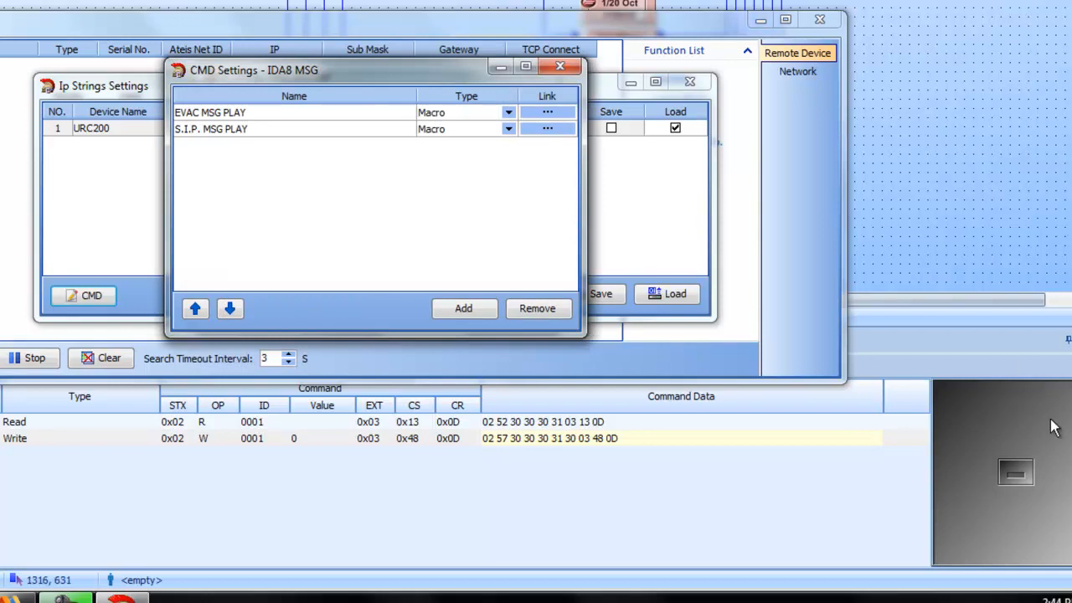
pyautogui.click(1009, 475)
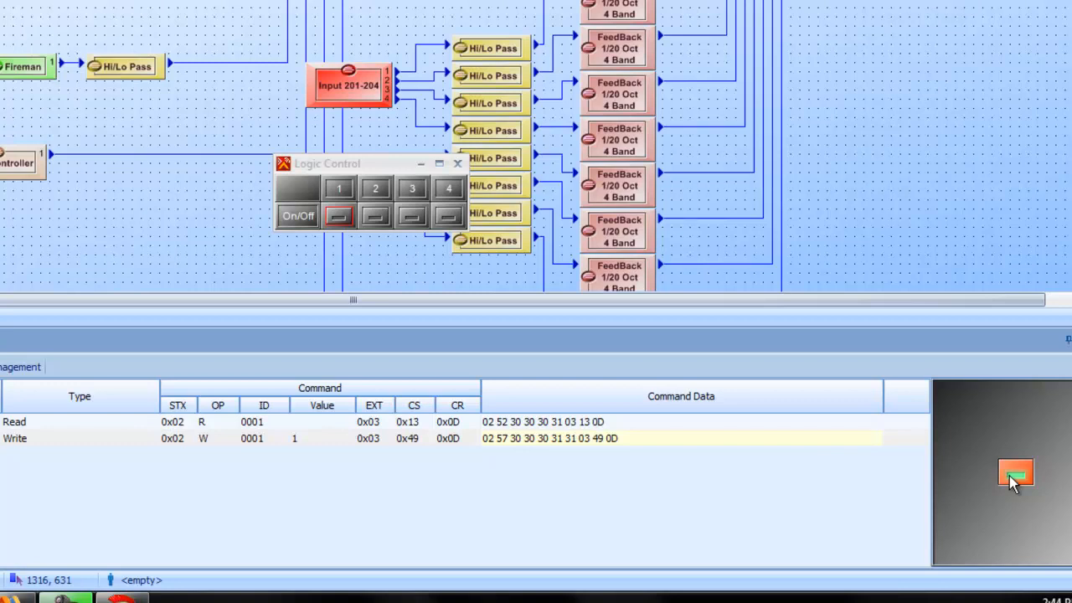
pyautogui.click(1012, 481)
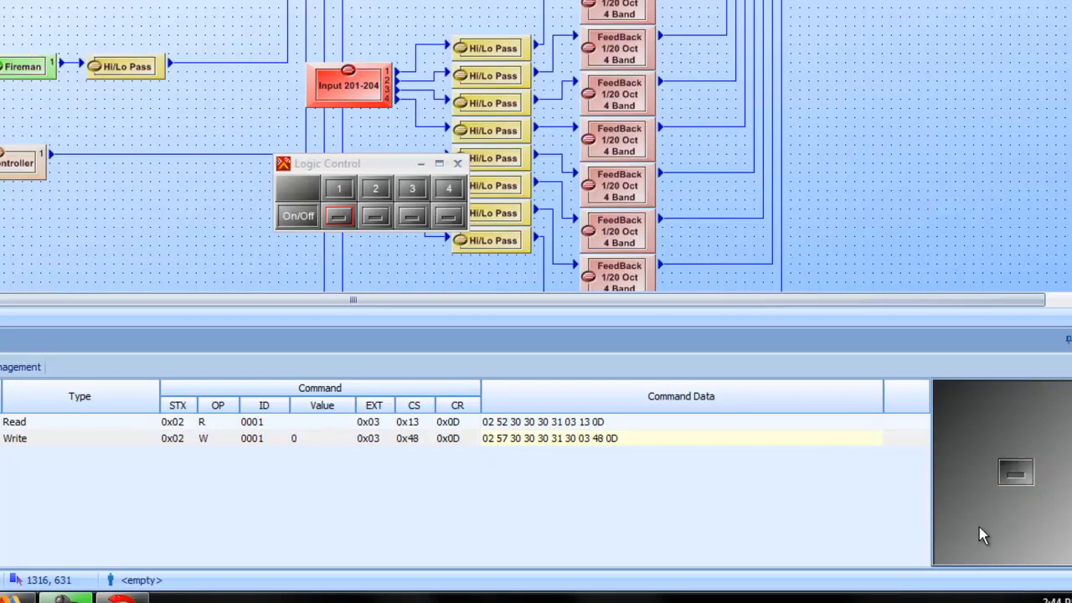
pyautogui.click(1030, 474)
pyautogui.click(1015, 479)
pyautogui.click(345, 217)
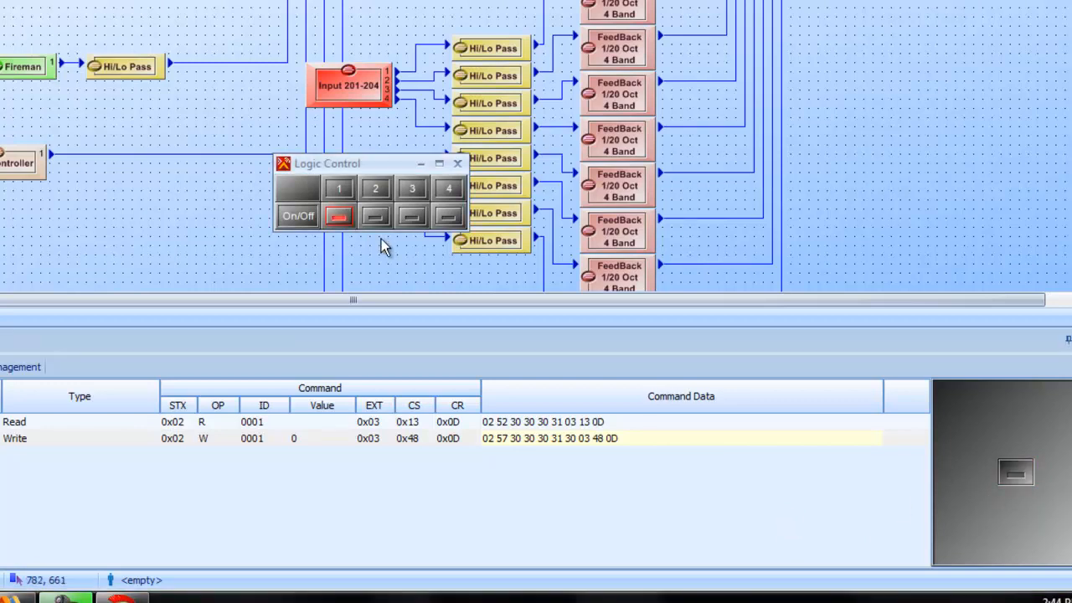
pyautogui.click(347, 222)
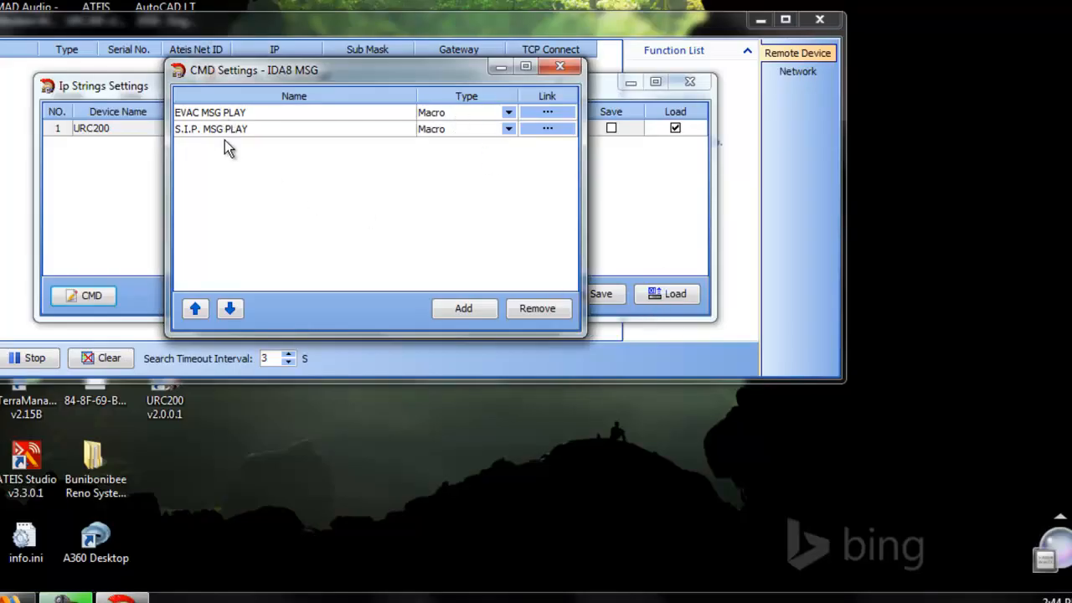
# Step: Add two command entries to the S.I.P. MSG PLAY macro in the URC200 software
pyautogui.click(547, 128)
pyautogui.click(449, 328)
pyautogui.click(449, 328)
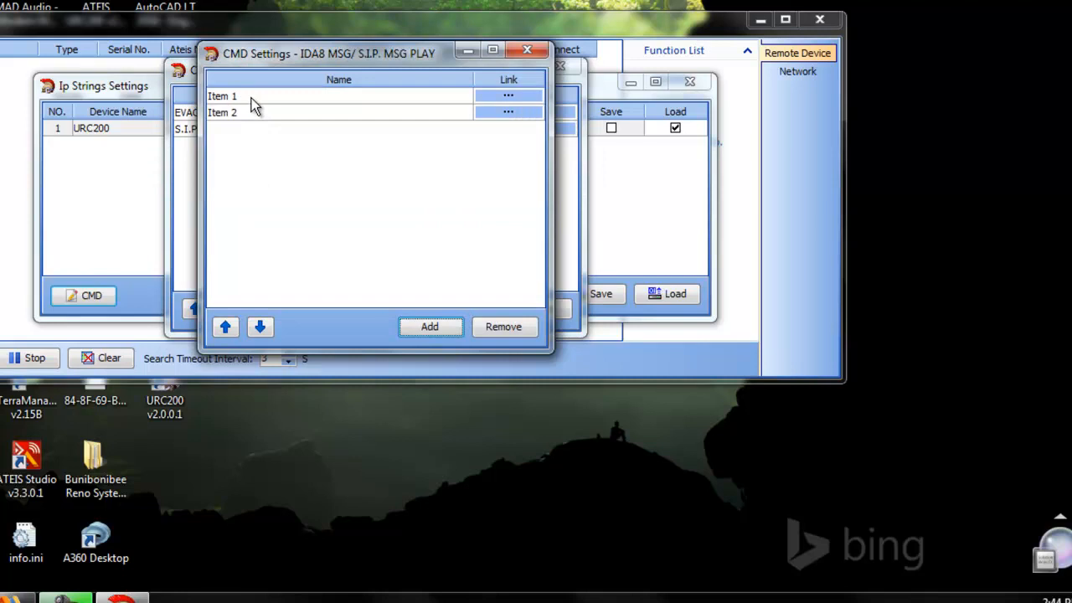
# Step: Name the S.I.P. MSG PLAY macro's two entries SIP MSG PLAY and SIP MSG TRIGGER OFF
pyautogui.click(251, 98)
pyautogui.write('SIP M')
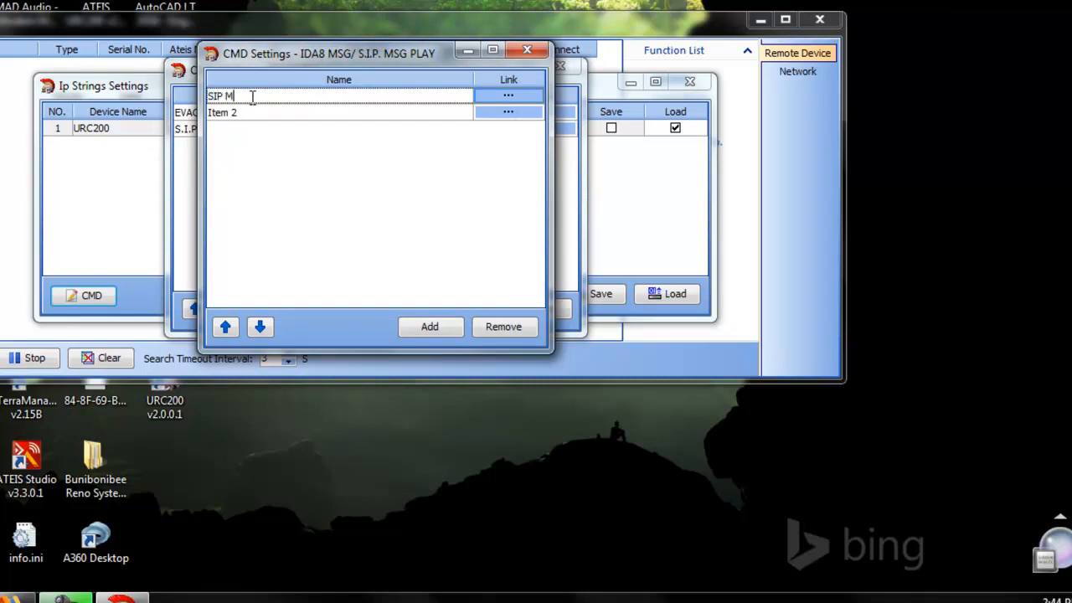
pyautogui.write('SG PLAUY')
pyautogui.press('BackSpace')
pyautogui.press('BackSpace')
pyautogui.write('Y')
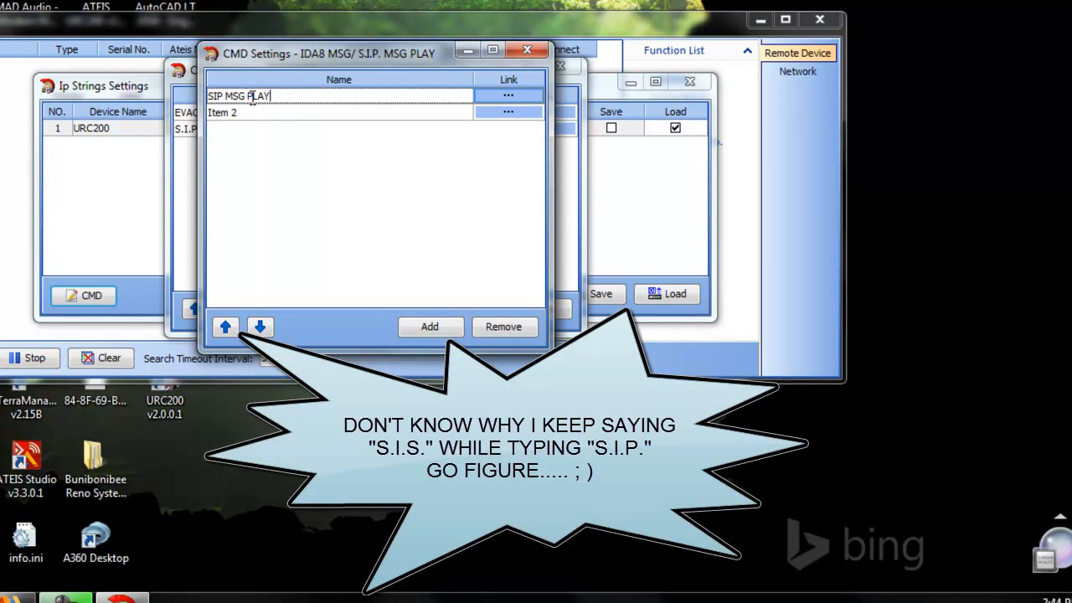
pyautogui.press('Return')
pyautogui.click(223, 113)
pyautogui.write('SIP MSG ')
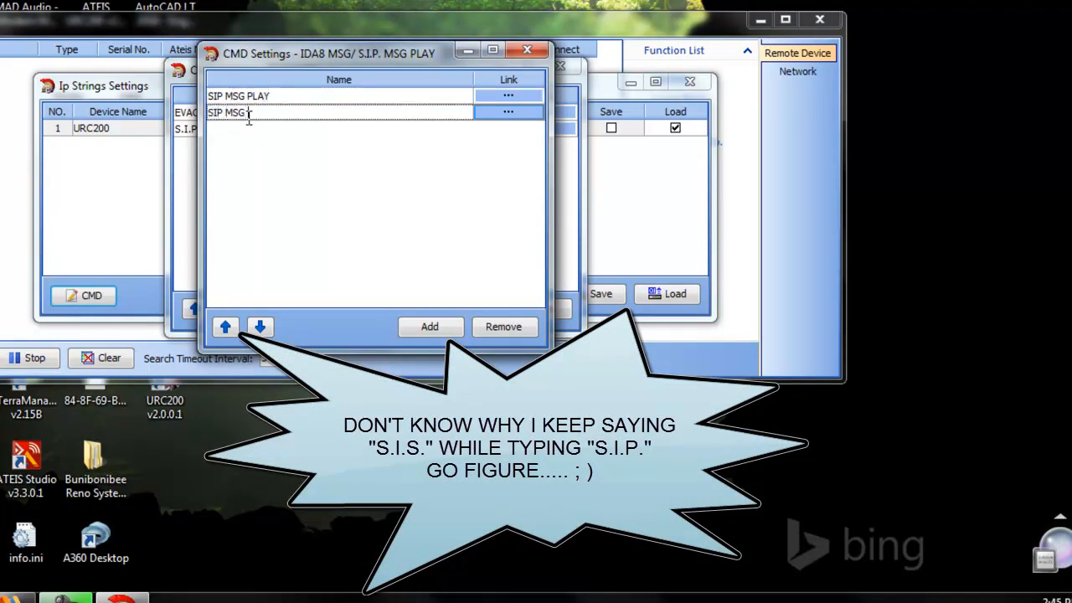
pyautogui.write('TRIGGER OFF')
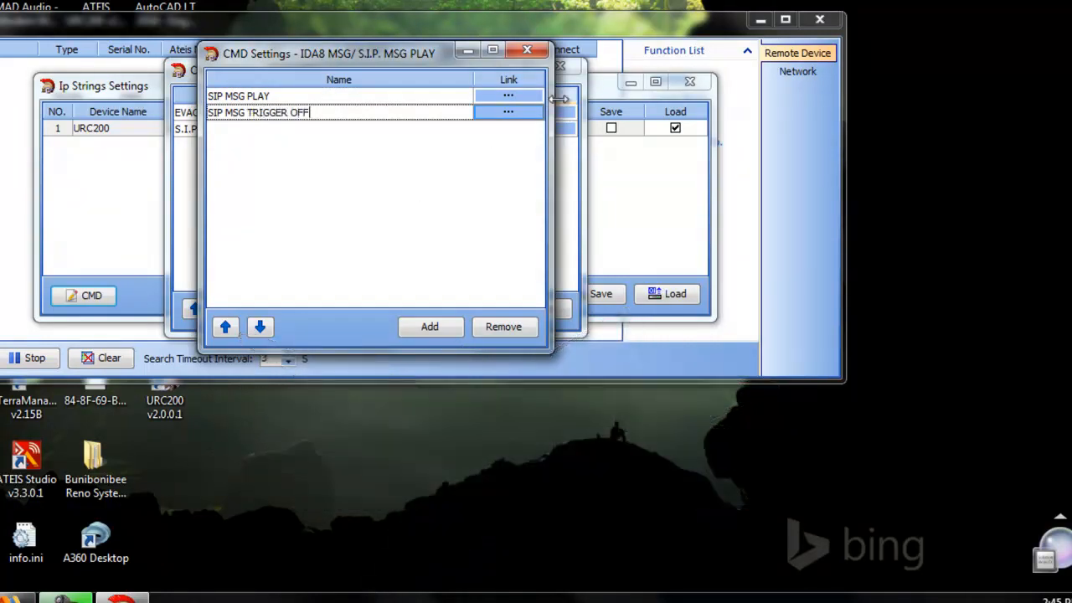
# Step: Open the SIP MSG PLAY command settings and set the IP to 10.0.0.100 and the port to 19761
pyautogui.click(511, 98)
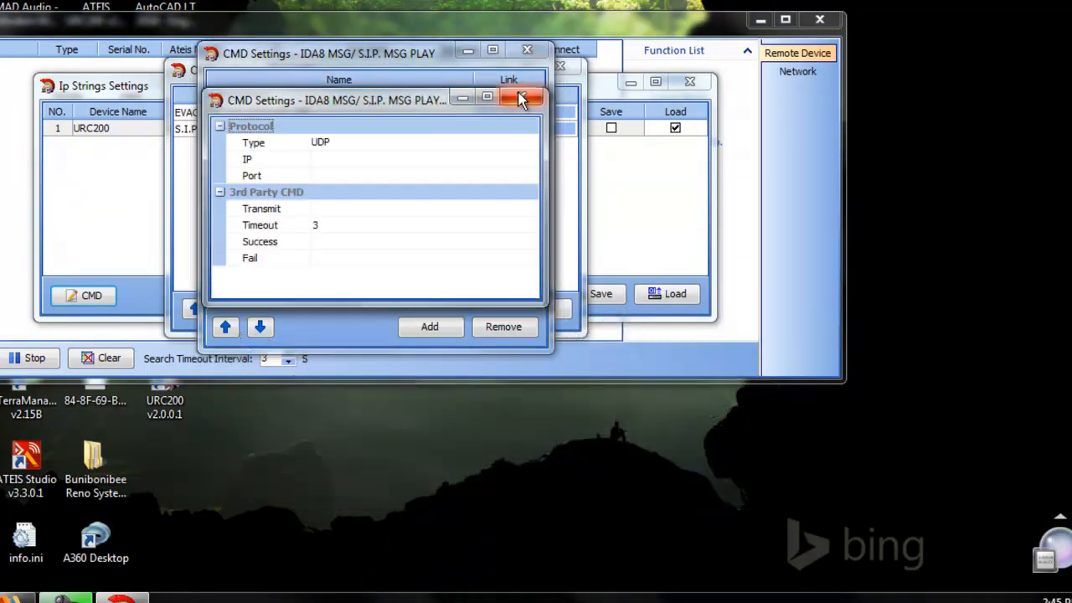
pyautogui.click(371, 163)
pyautogui.write('10.0.0.100')
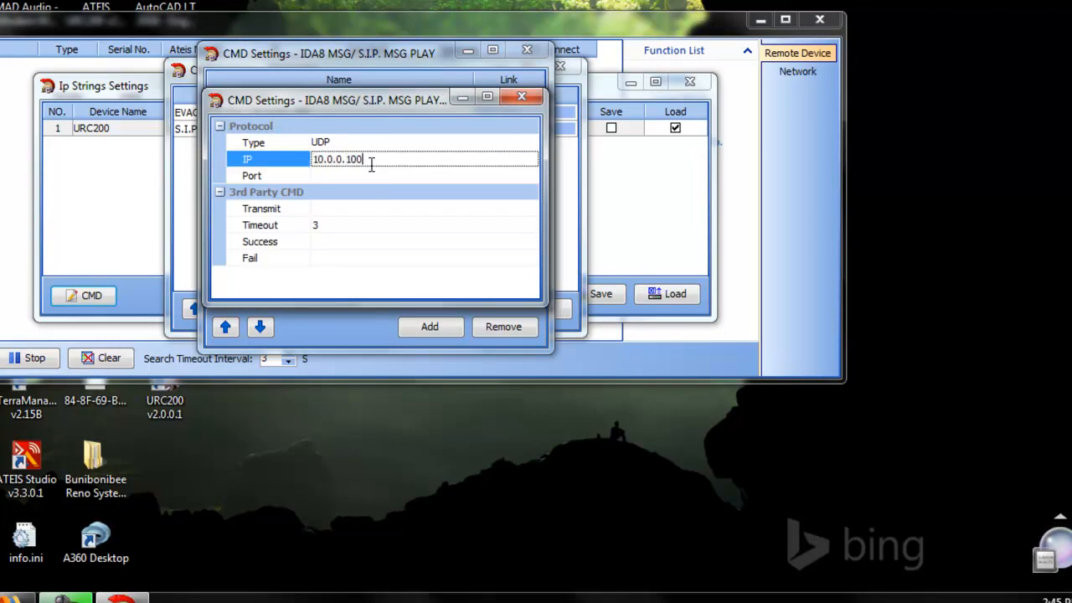
pyautogui.click(393, 179)
pyautogui.write('19761')
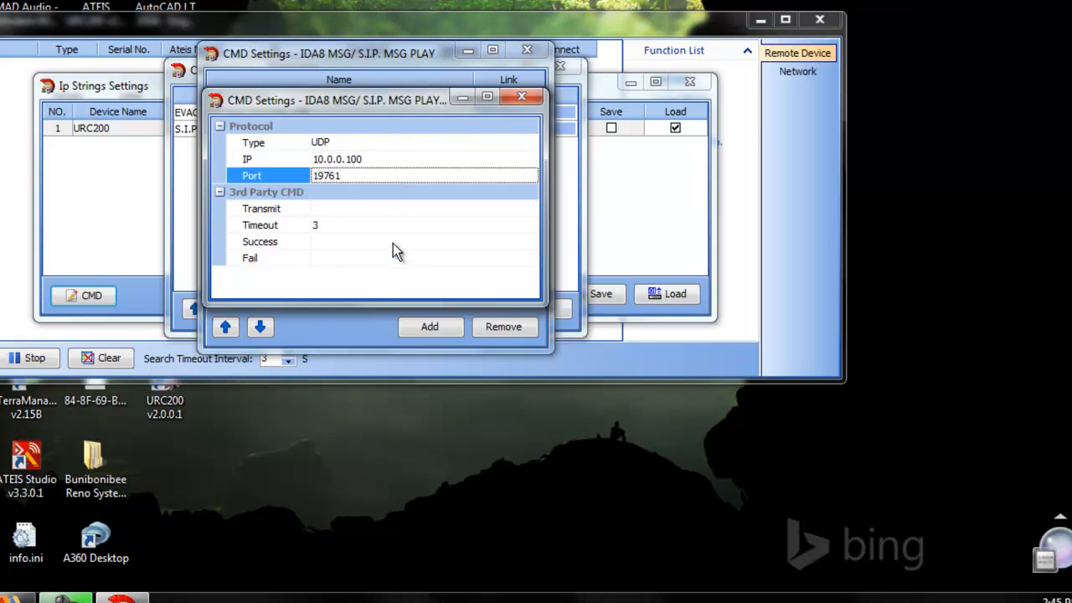
# Step: Set SIP MSG PLAY's Success response to 06 0D and its Fail response to 10 0D
pyautogui.click(393, 243)
pyautogui.write('06 0D')
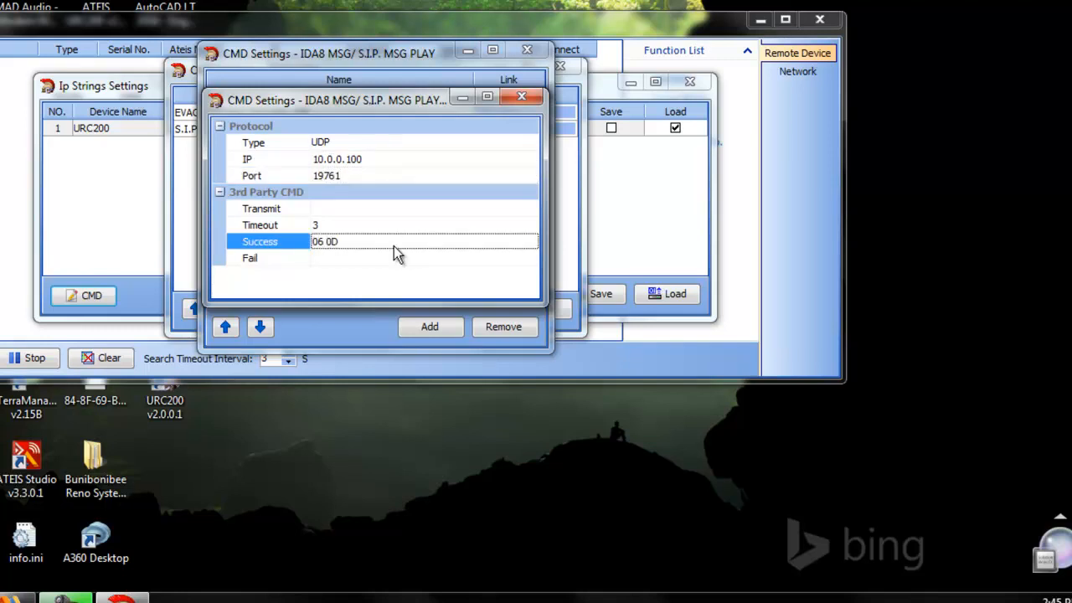
pyautogui.click(378, 259)
pyautogui.write('10 0D')
# Step: In Ateis Studio, select the Logic Control Output 2 entry in the 3rd Party Control List and display its commands with the preview control on
pyautogui.click(370, 208)
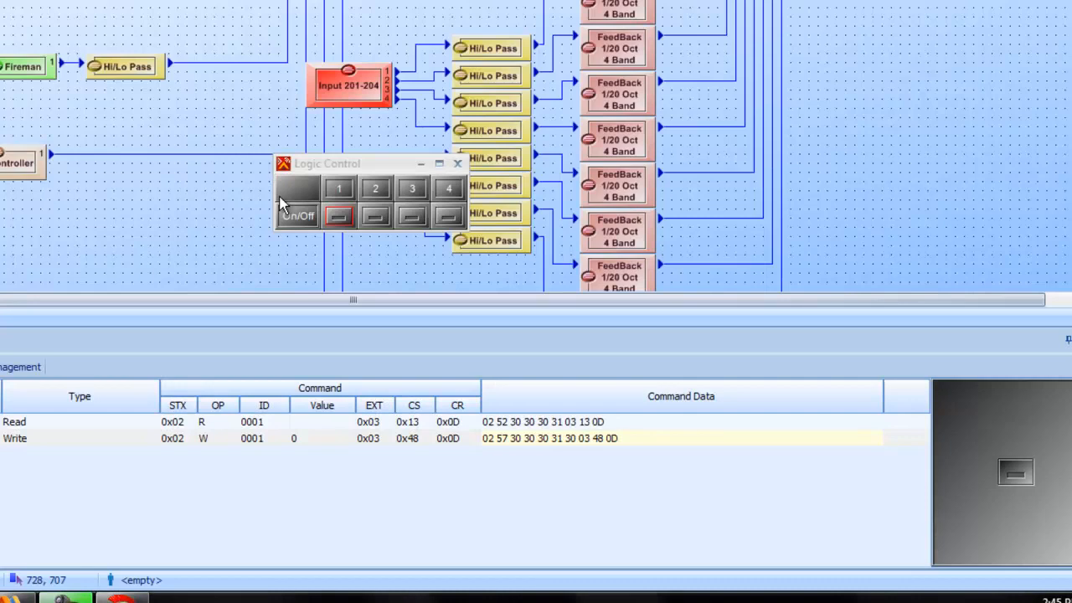
pyautogui.click(376, 216)
pyautogui.click(53, 395)
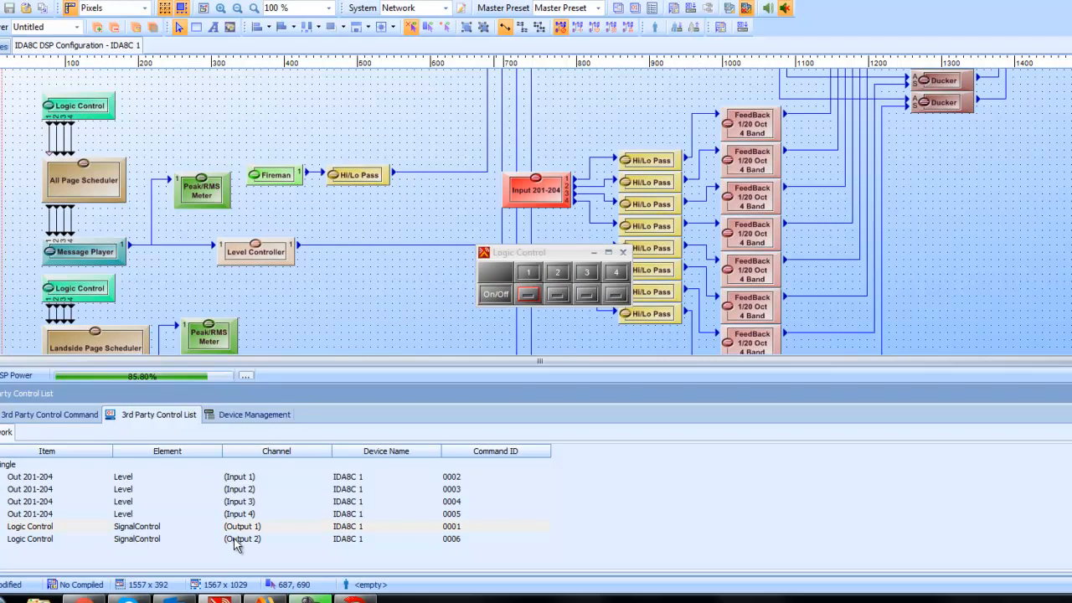
pyautogui.click(151, 543)
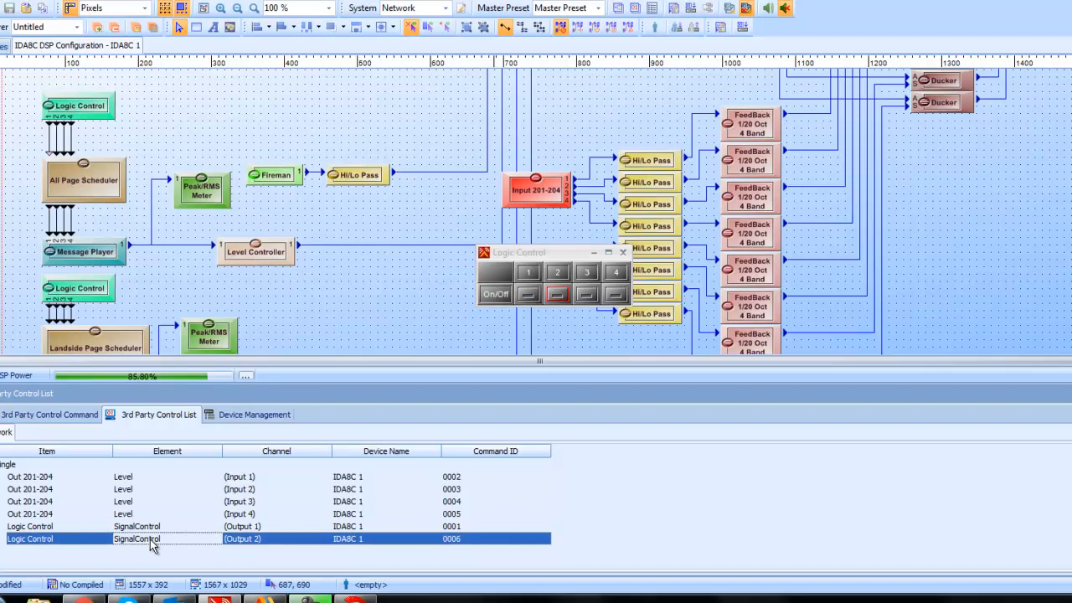
pyautogui.click(59, 418)
pyautogui.click(1066, 500)
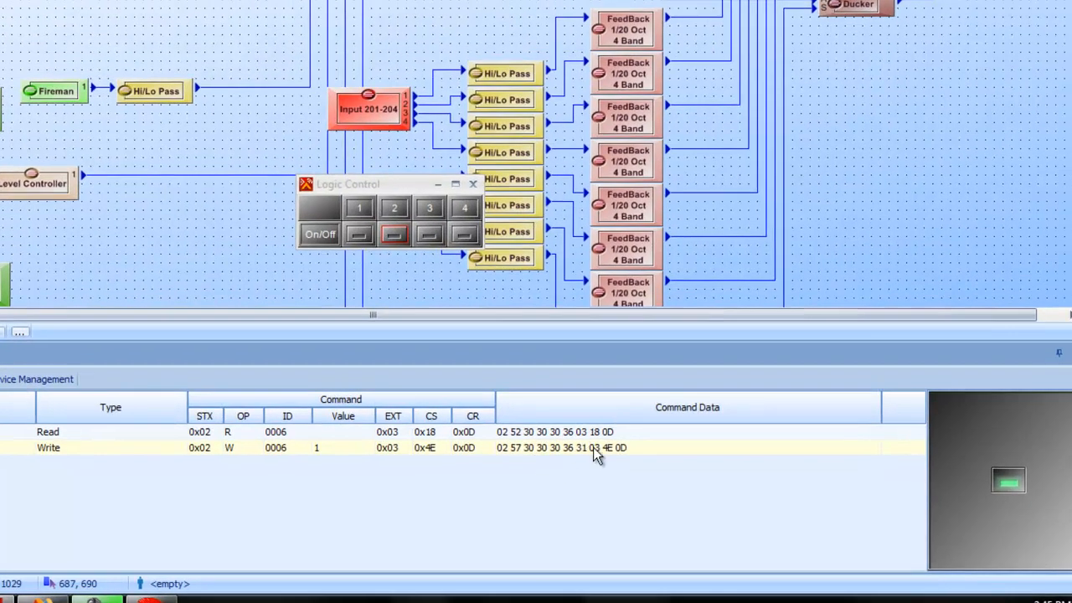
pyautogui.click(593, 447)
pyautogui.rightClick(594, 448)
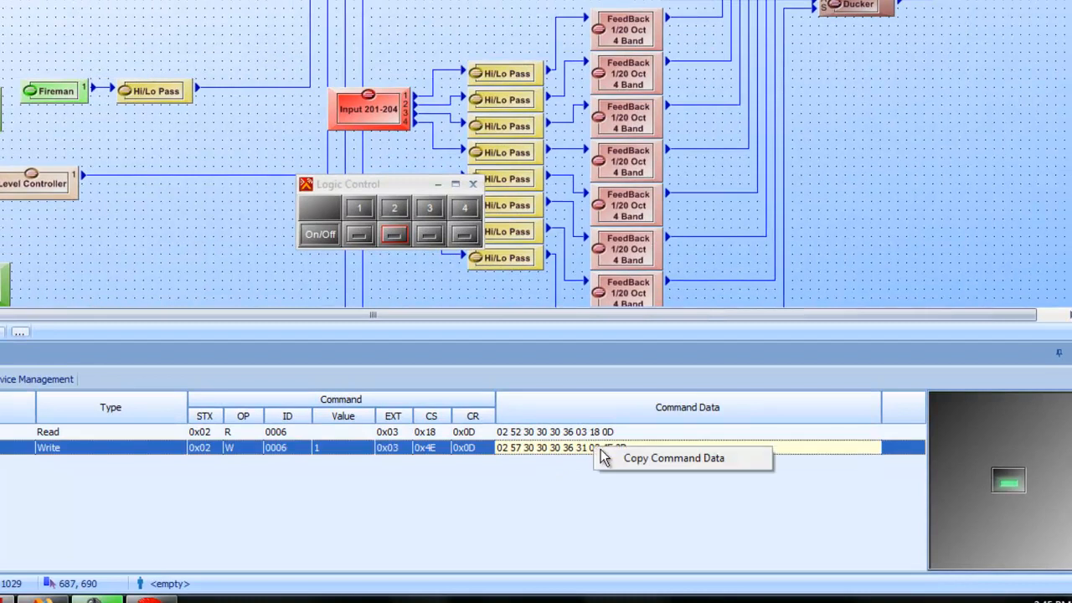
pyautogui.click(648, 457)
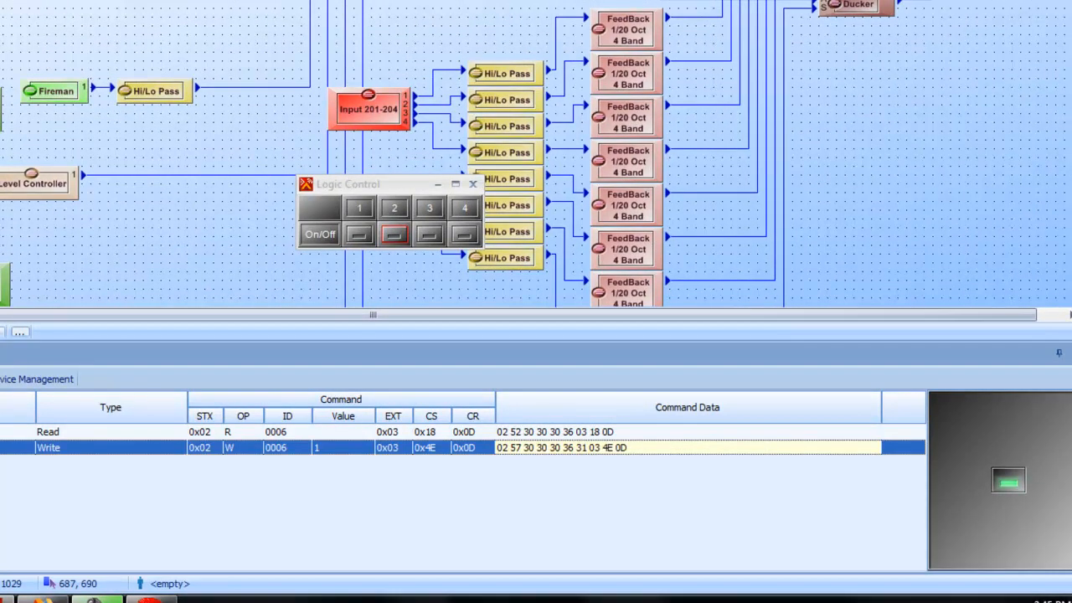
pyautogui.click(151, 599)
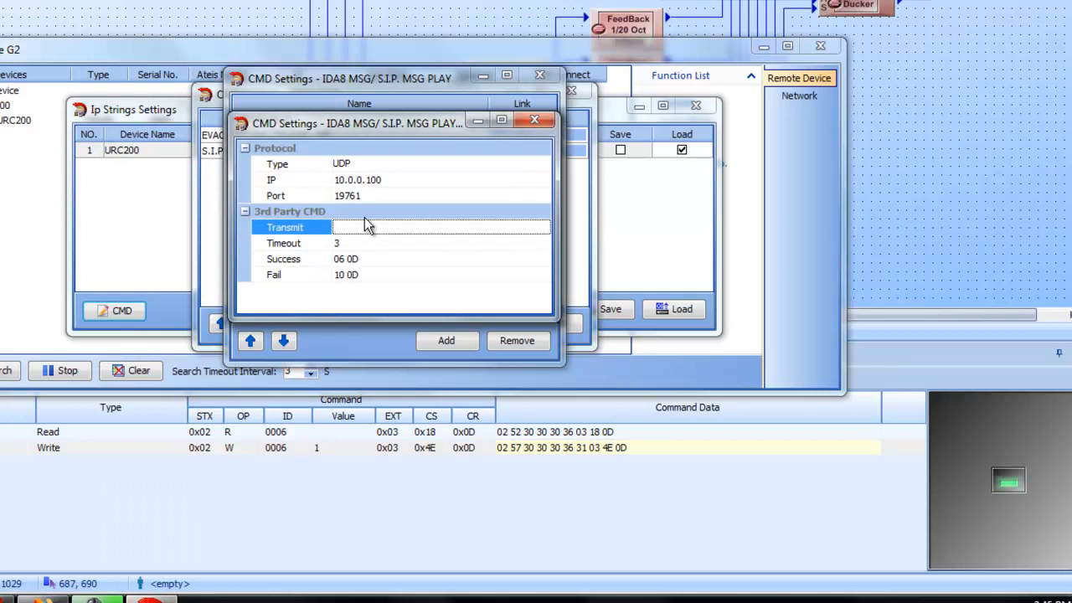
pyautogui.hotkey('ctrl', 'v')
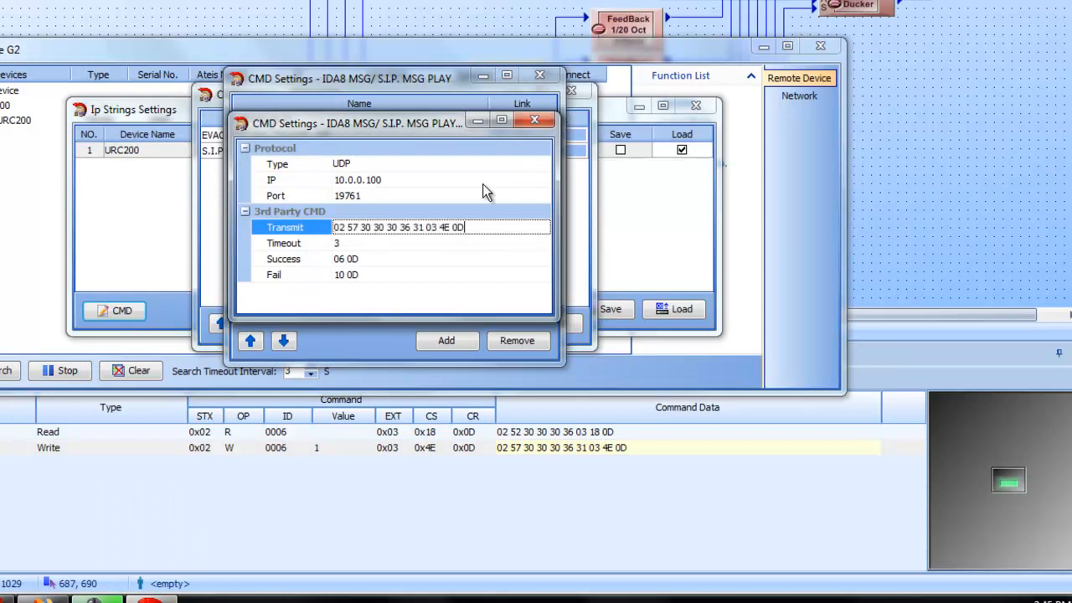
pyautogui.click(481, 258)
pyautogui.click(536, 119)
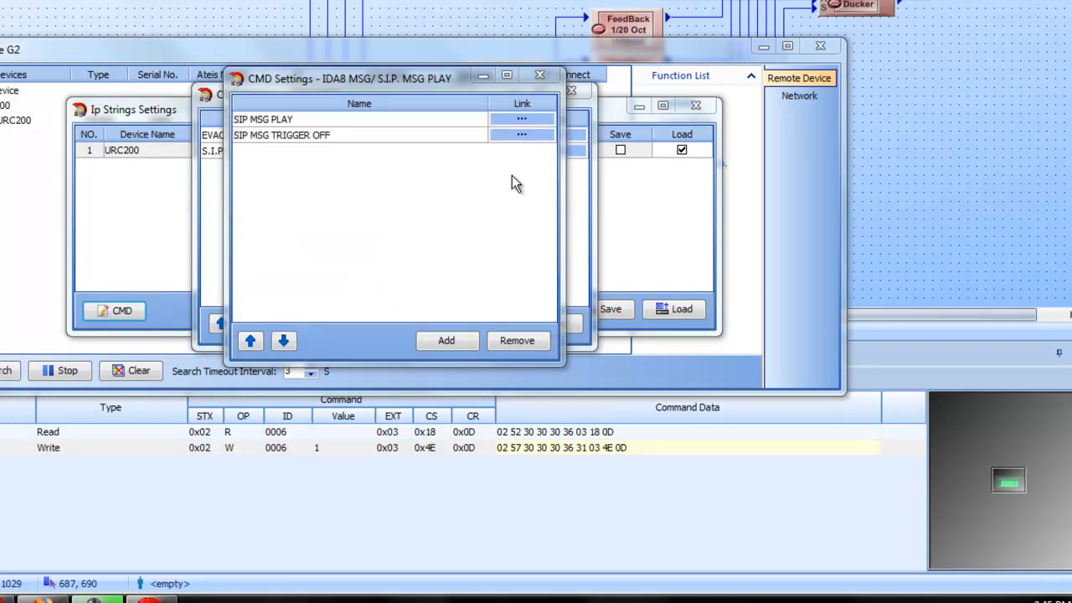
# Step: Open the SIP MSG TRIGGER OFF command settings and set the IP to 10.0.0.100 and the port to 19761
pyautogui.click(521, 136)
pyautogui.click(425, 181)
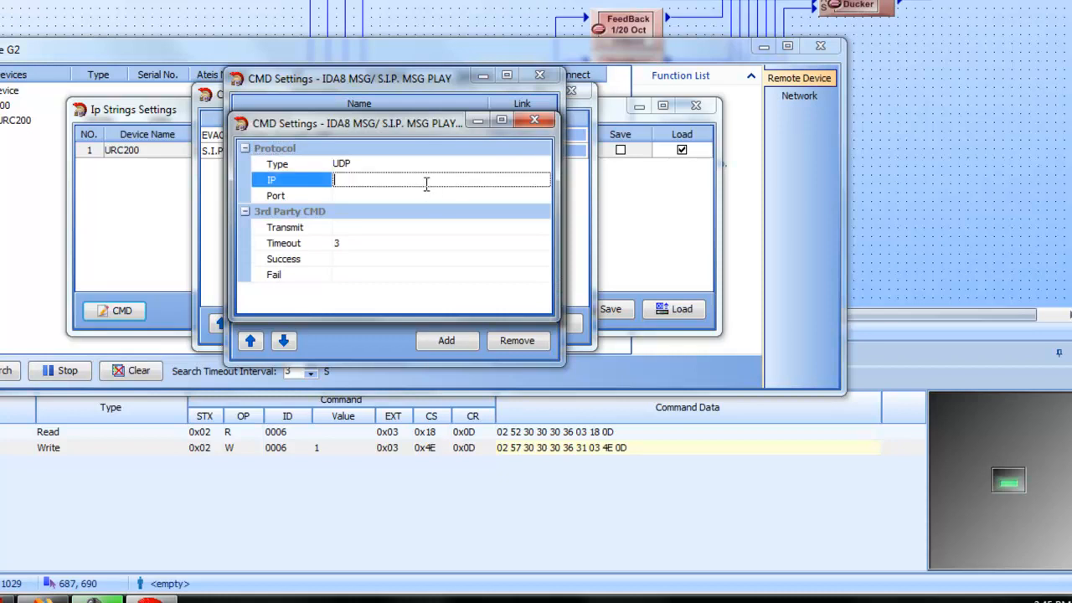
pyautogui.write('10.0.0.100')
pyautogui.click(433, 194)
pyautogui.write('19761')
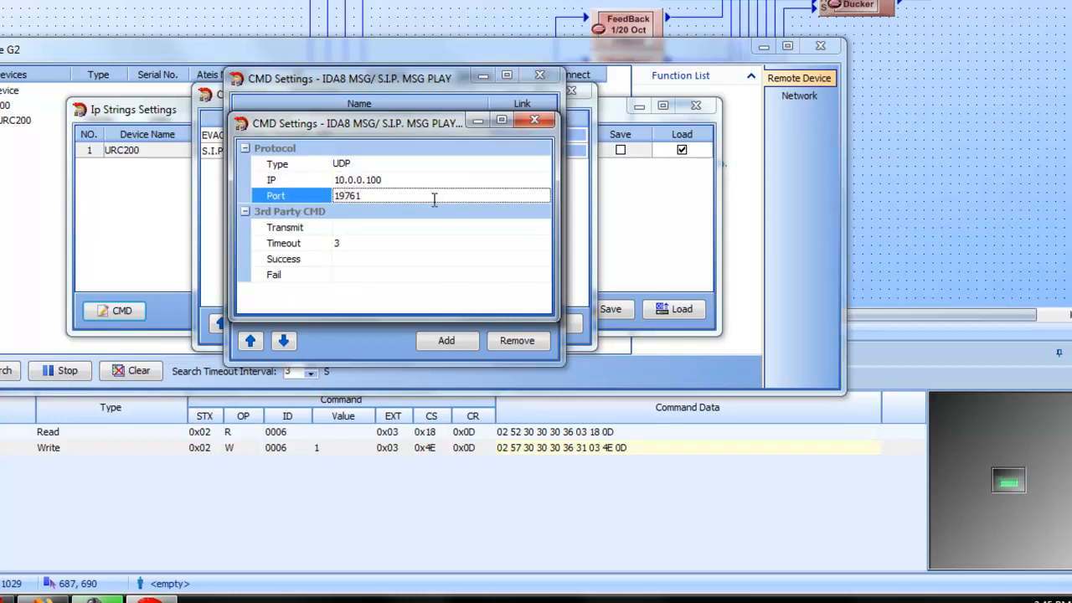
# Step: Set SIP MSG TRIGGER OFF's Success response to 06 0D and its Fail response to 10 0D
pyautogui.click(423, 262)
pyautogui.write('06 0D')
pyautogui.click(426, 280)
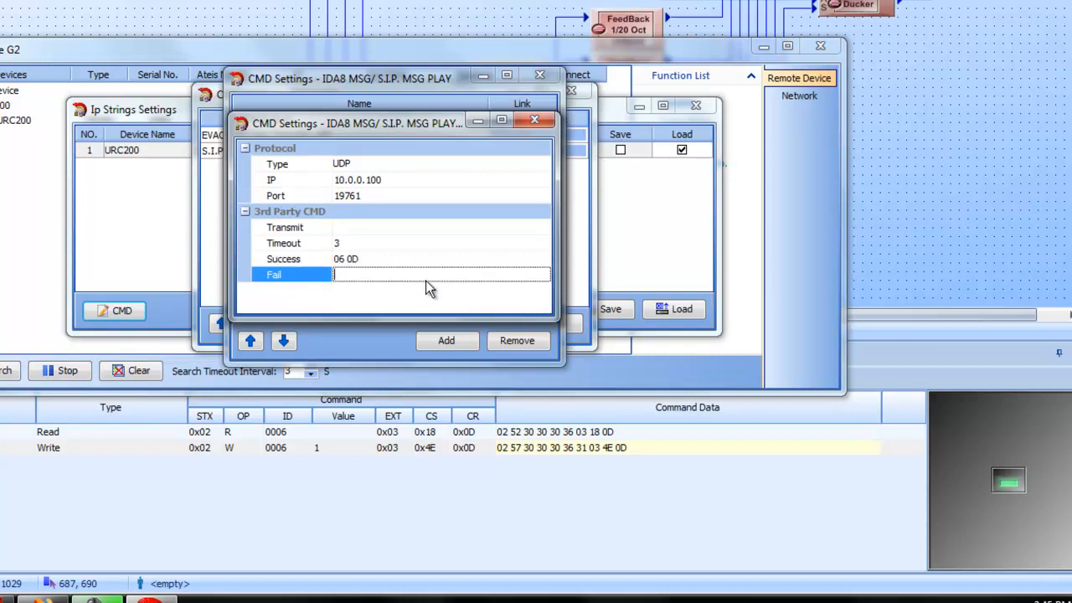
pyautogui.write('10 0D')
pyautogui.click(426, 228)
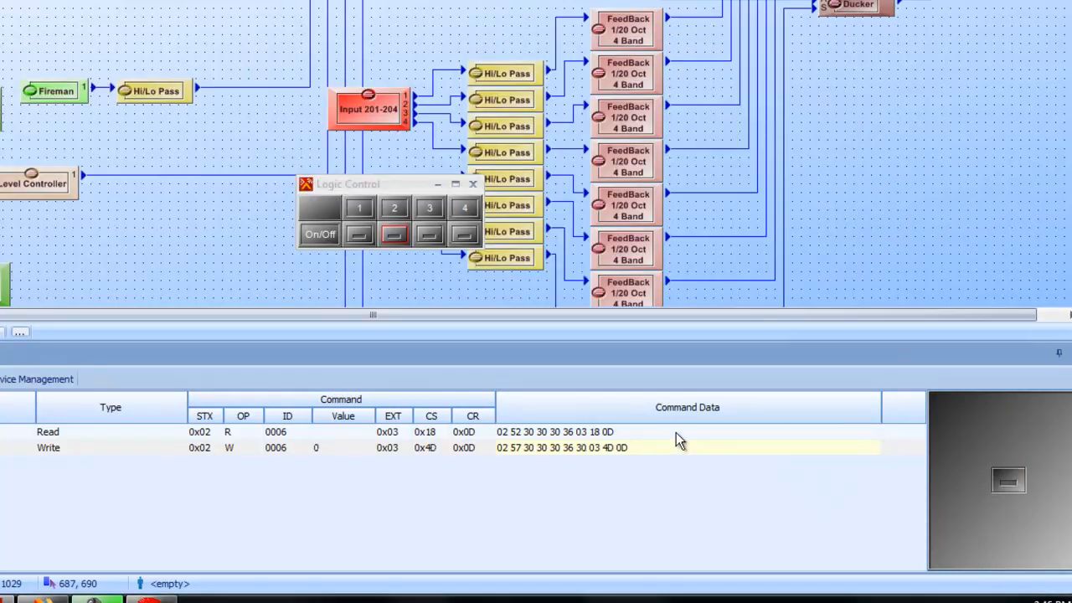
pyautogui.click(667, 452)
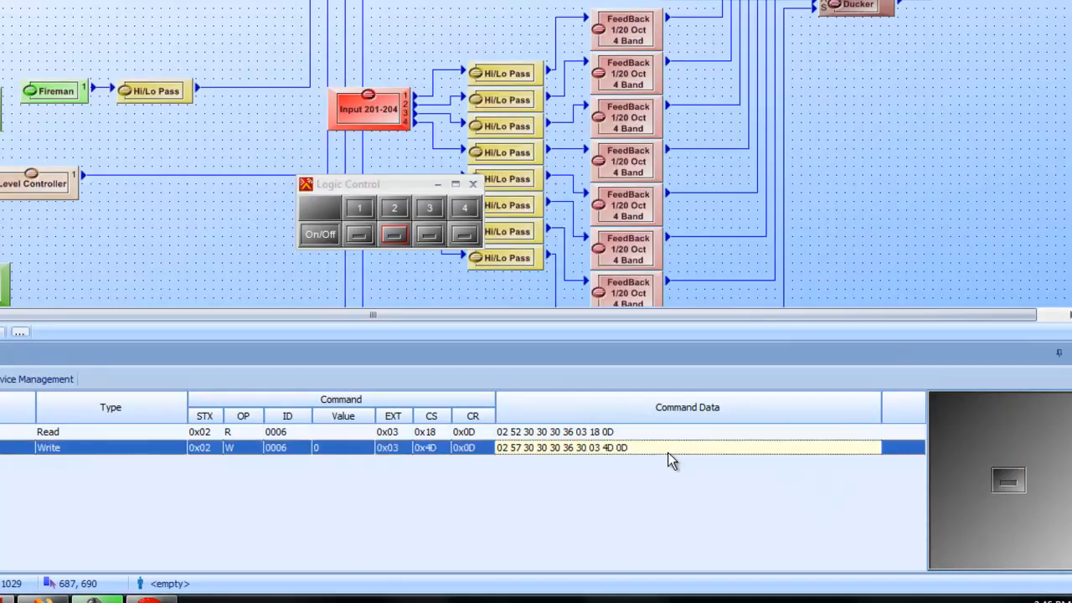
pyautogui.rightClick(667, 452)
pyautogui.click(736, 464)
pyautogui.click(167, 594)
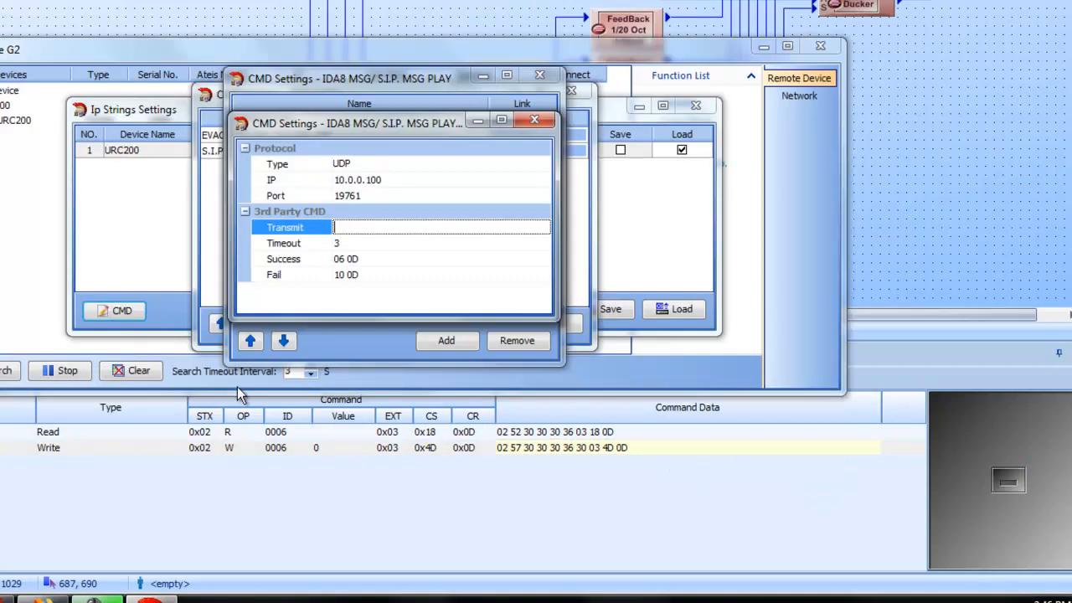
pyautogui.hotkey('ctrl', 'v')
pyautogui.click(399, 248)
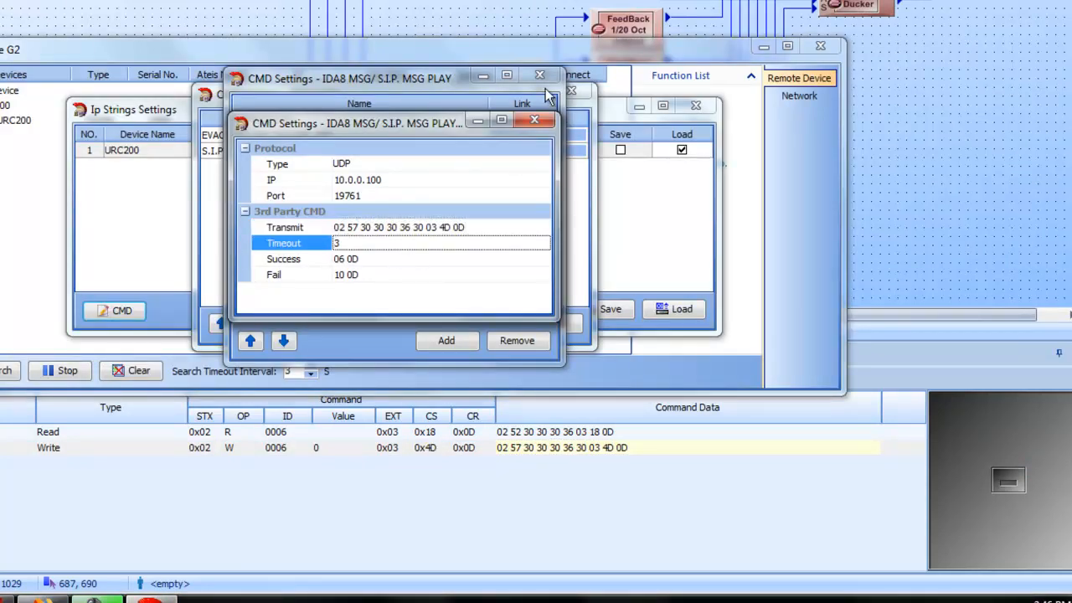
pyautogui.click(536, 121)
pyautogui.click(541, 74)
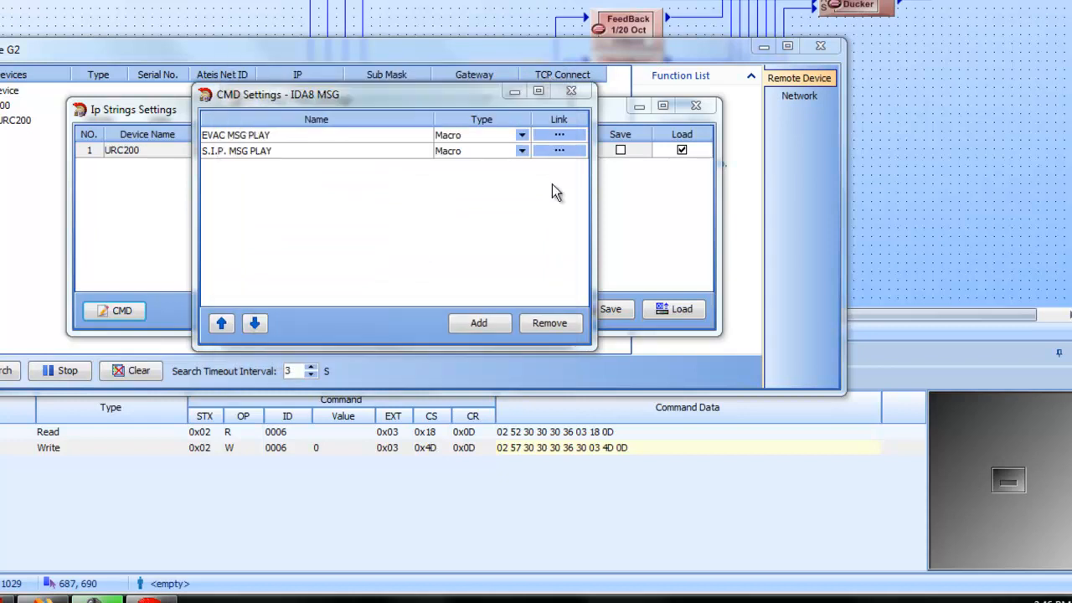
pyautogui.click(571, 91)
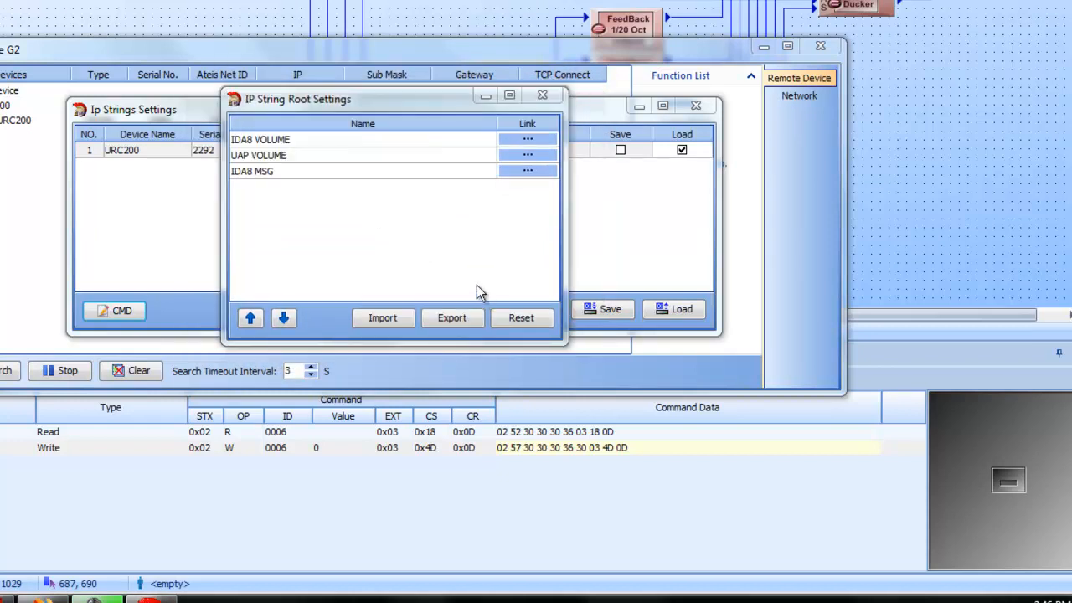
# Step: Review the commands in the IDA8 MSG group's EVAC MSG PLAY macro and return to the IP string root settings
pyautogui.click(512, 172)
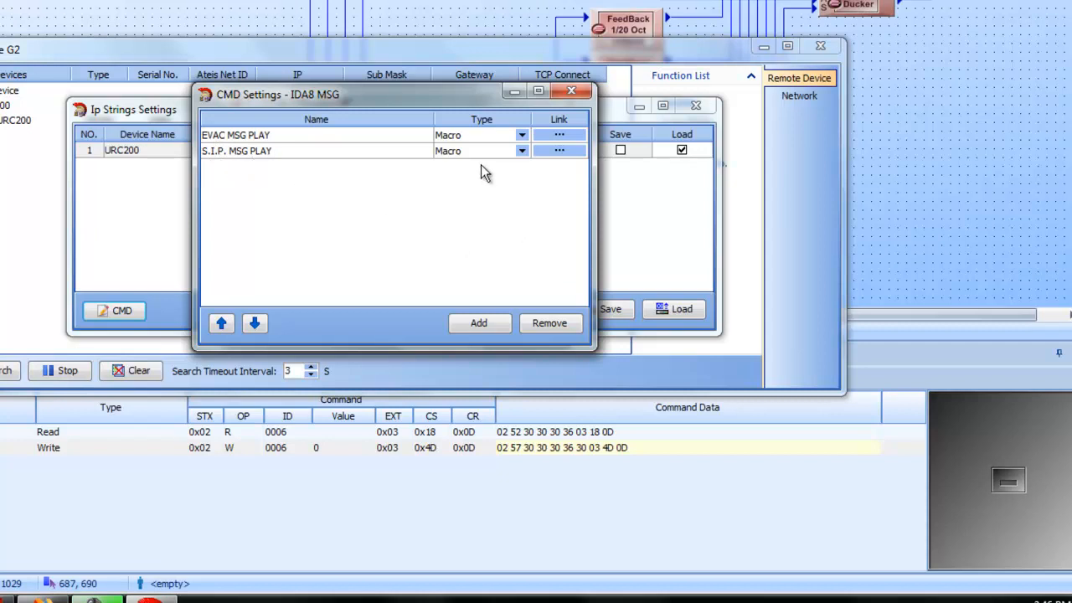
pyautogui.click(558, 136)
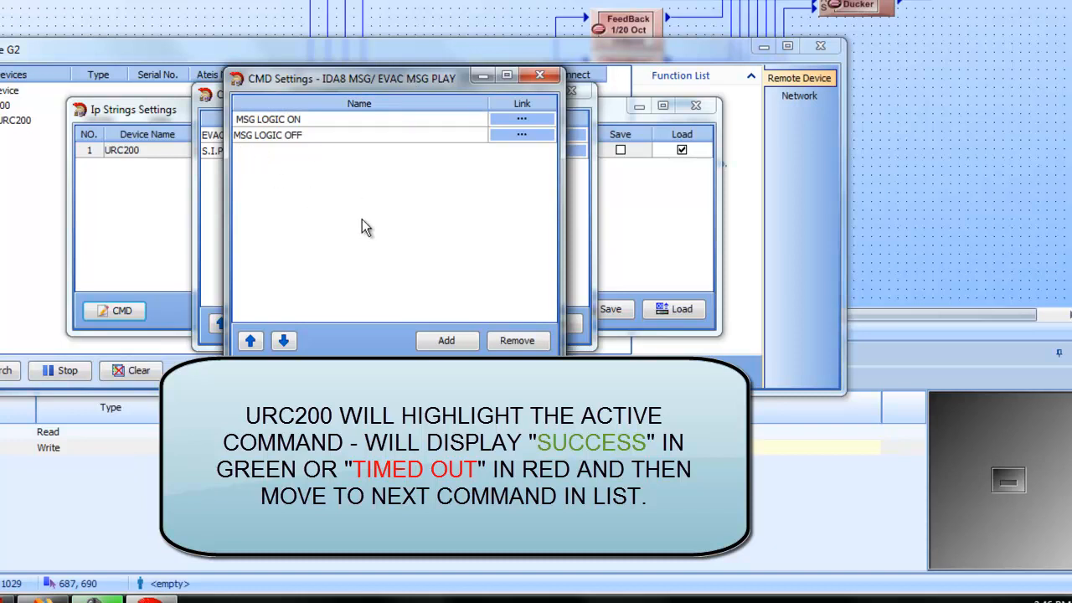
pyautogui.click(540, 76)
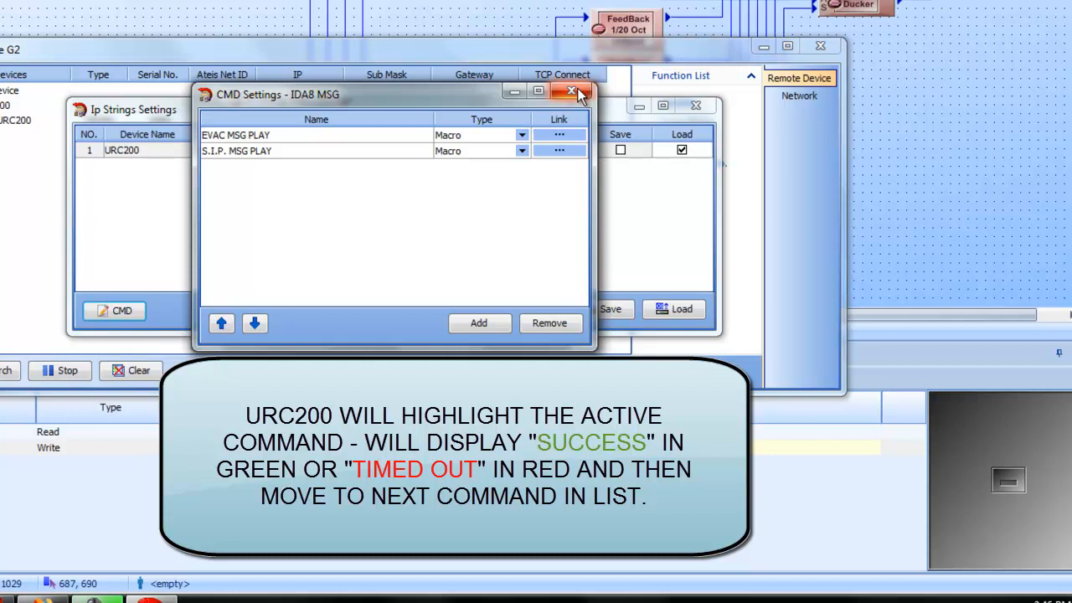
pyautogui.click(560, 134)
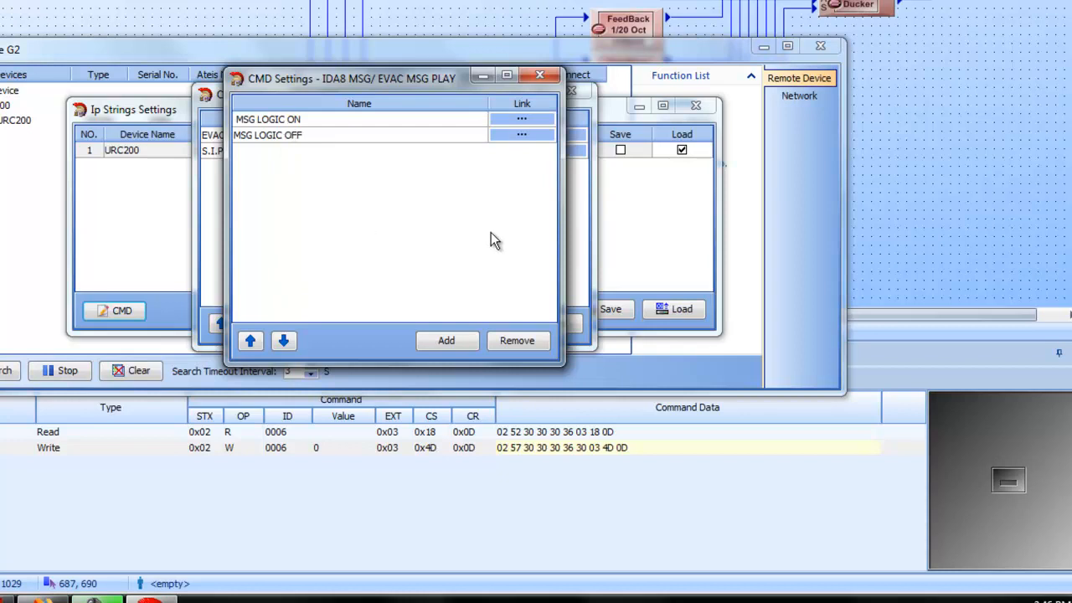
pyautogui.click(534, 76)
pyautogui.click(571, 92)
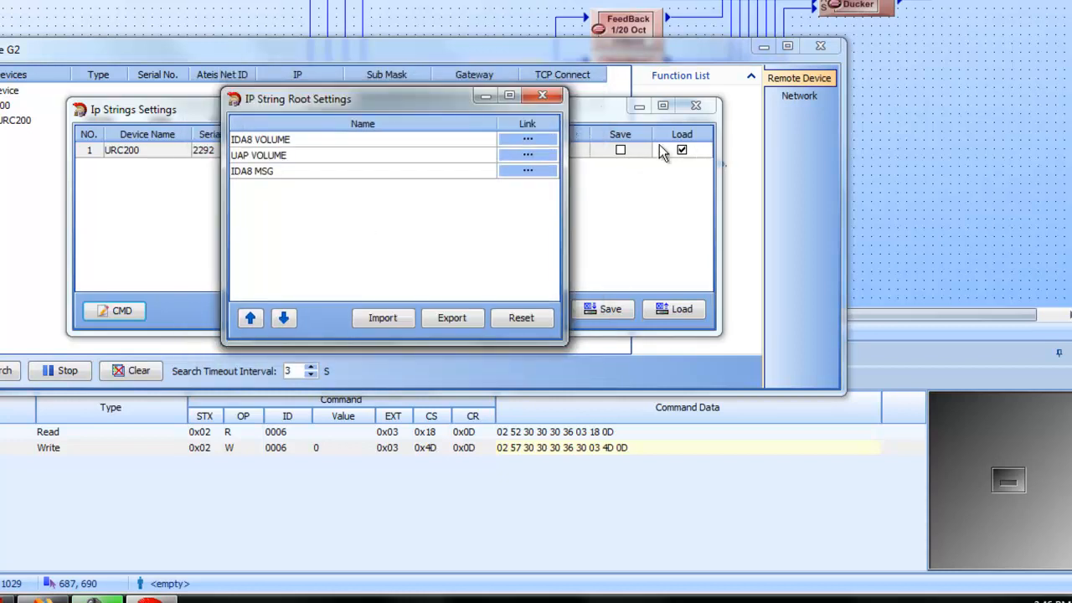
# Step: Try to save the IP strings to the URC200 with Save enabled and Load disabled for it, then close the IP strings settings
pyautogui.click(546, 99)
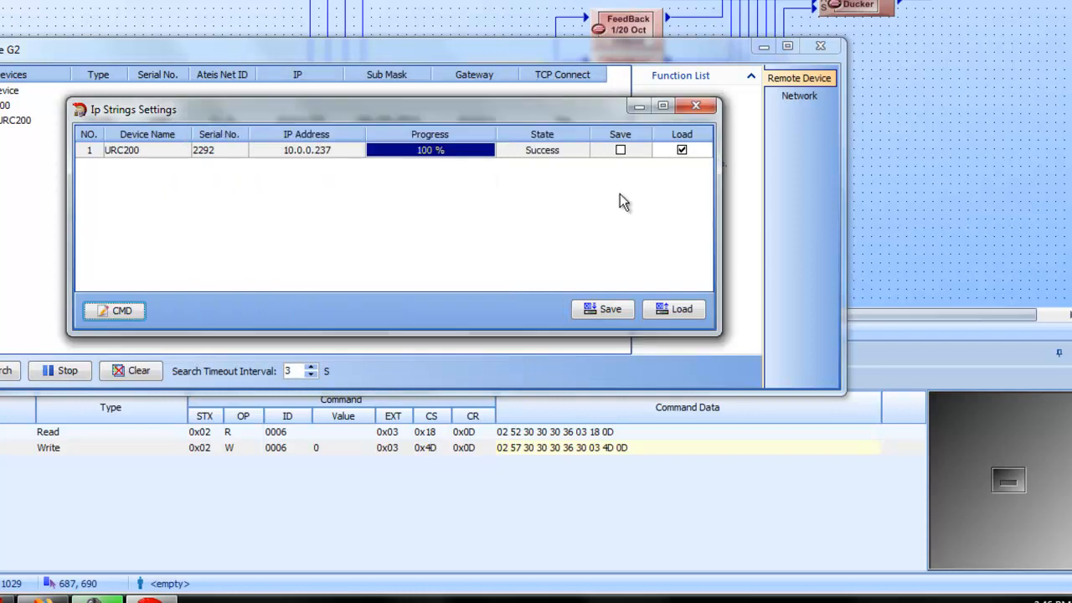
pyautogui.click(620, 151)
pyautogui.click(681, 151)
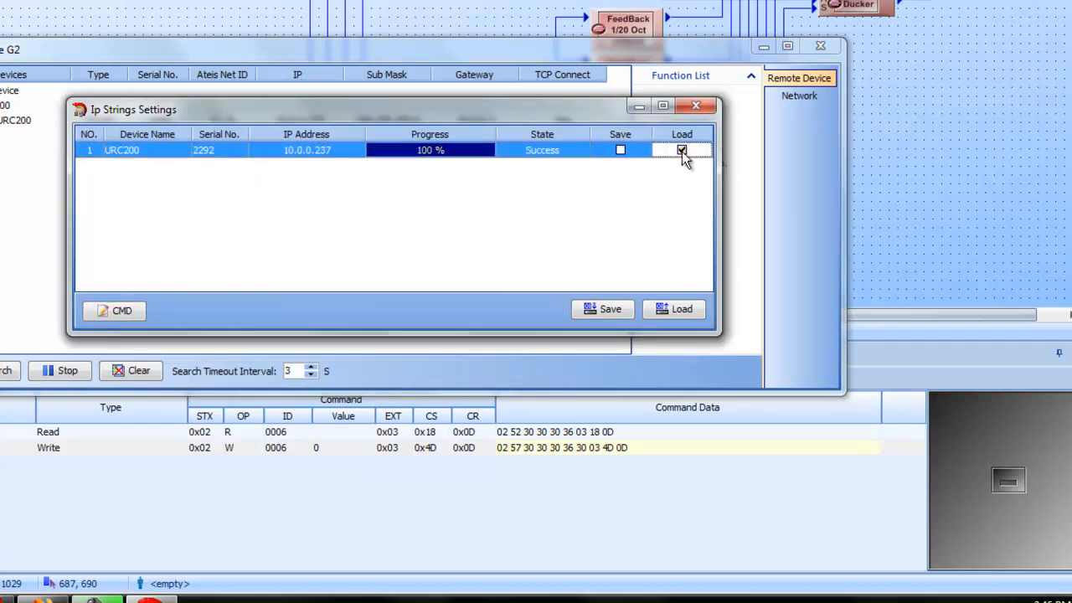
pyautogui.click(617, 314)
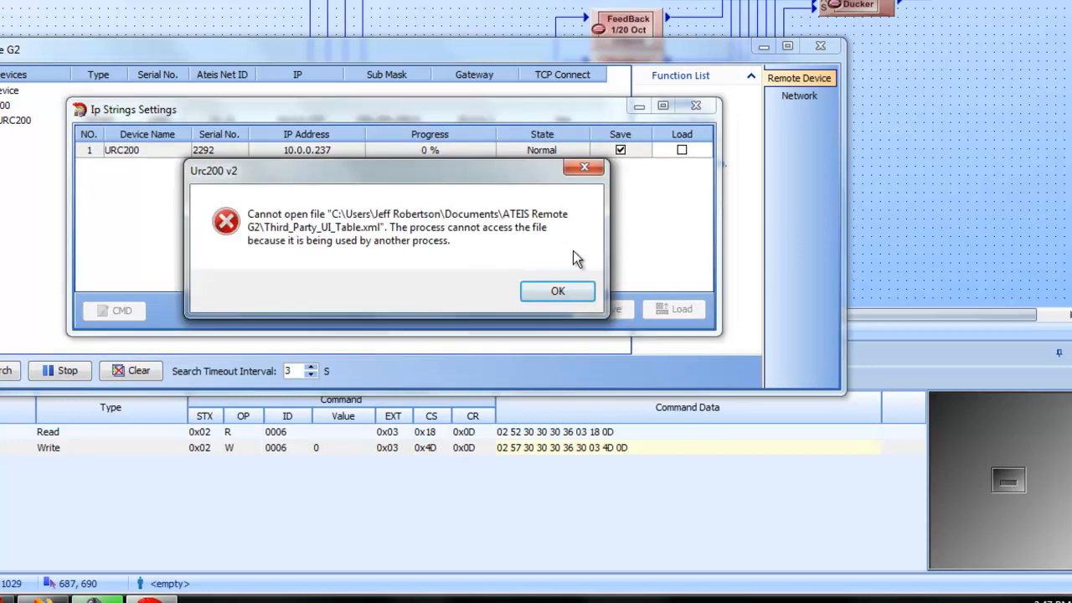
pyautogui.click(554, 291)
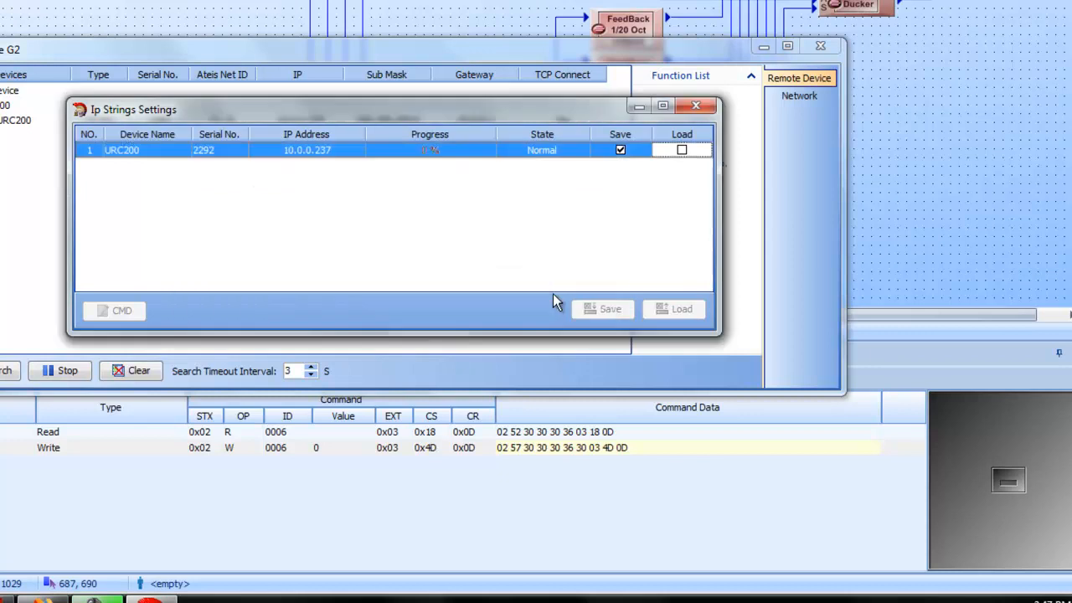
pyautogui.click(698, 109)
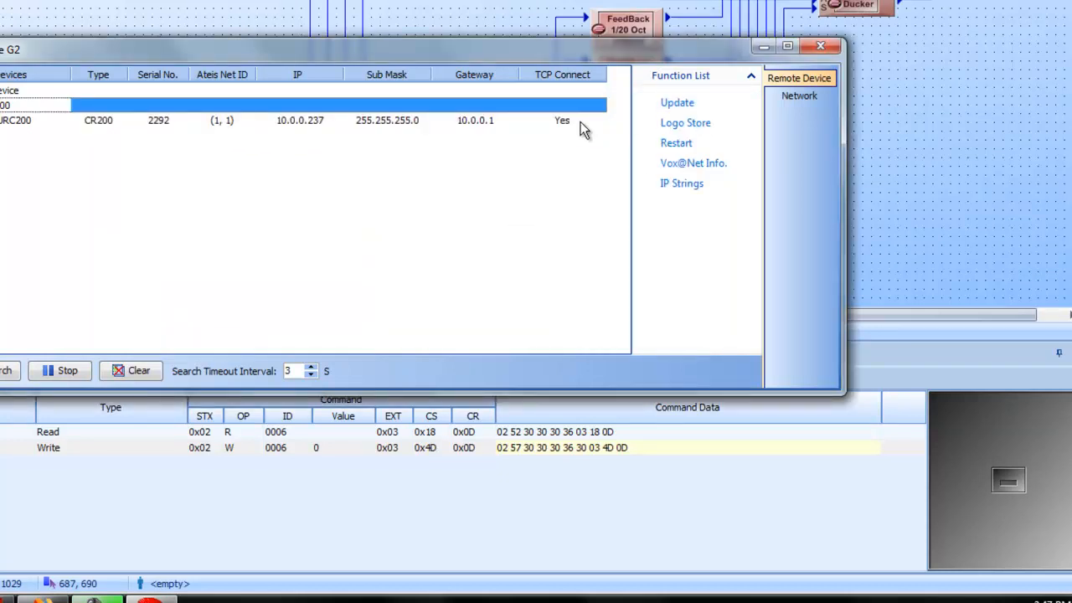
# Step: Disconnect the URC200 at 10.0.0.237 and close ATEIS Remote G2
pyautogui.click(396, 119)
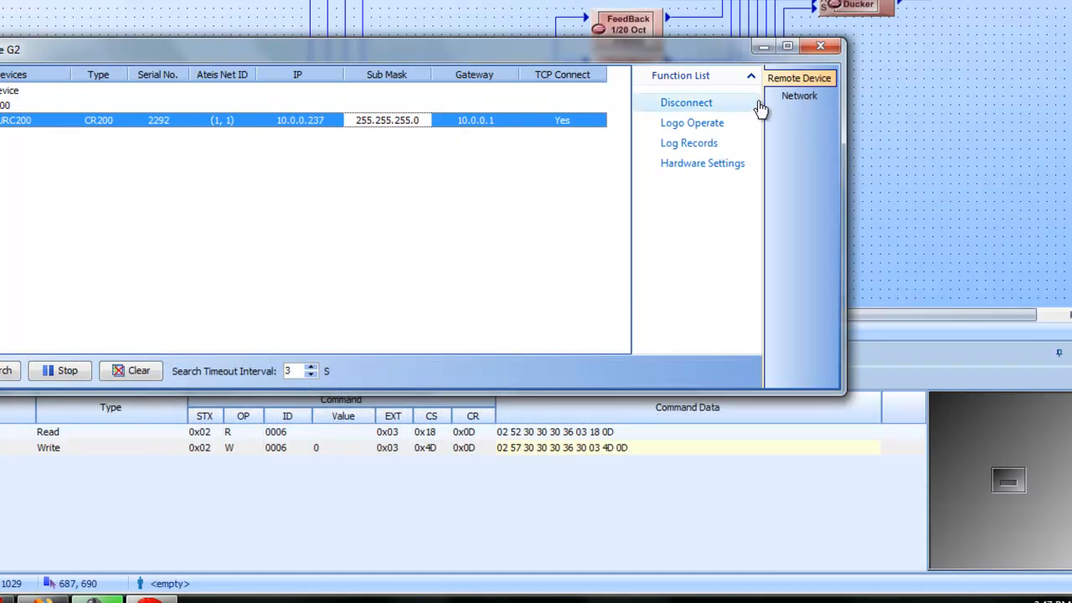
pyautogui.click(697, 103)
pyautogui.click(817, 46)
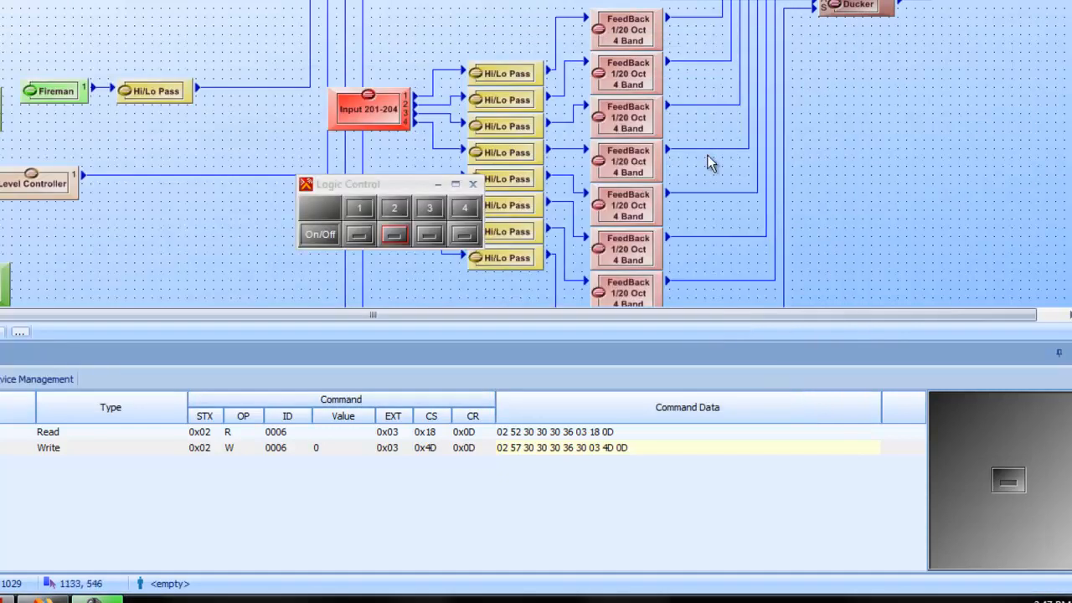